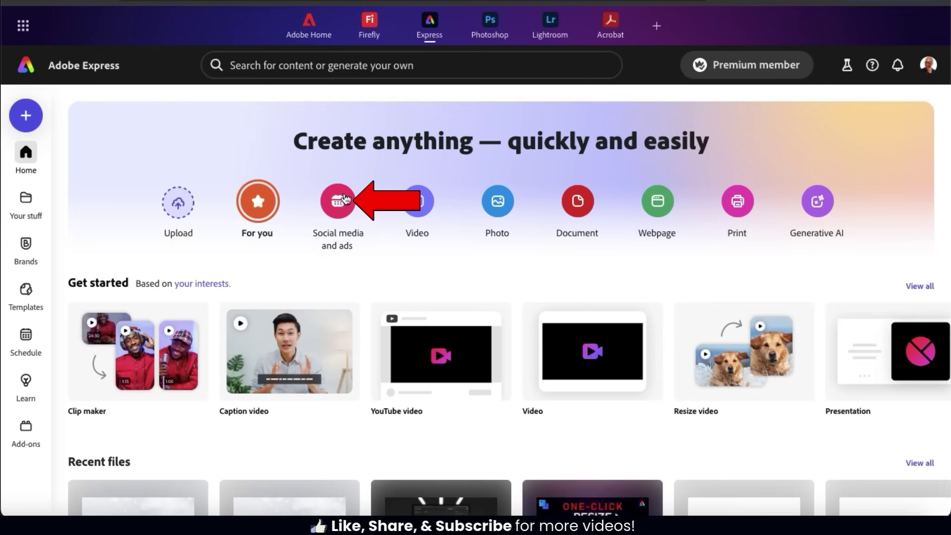
Browse the Social media and ads platform tabs, then filter to TikTok video and the 1,080 x 1,920px TikTok ad.
{"action": "left_click", "coordinate": [346, 215]}
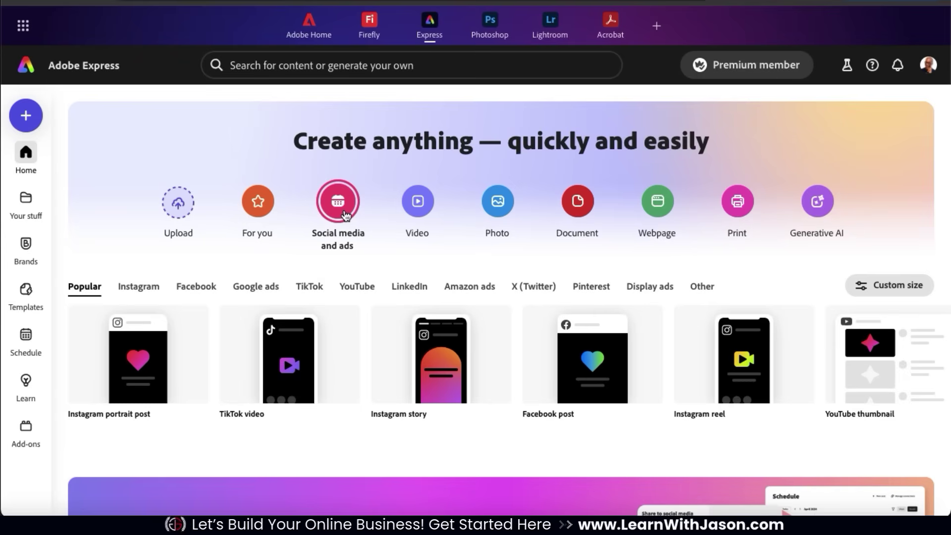
{"action": "left_click", "coordinate": [157, 291]}
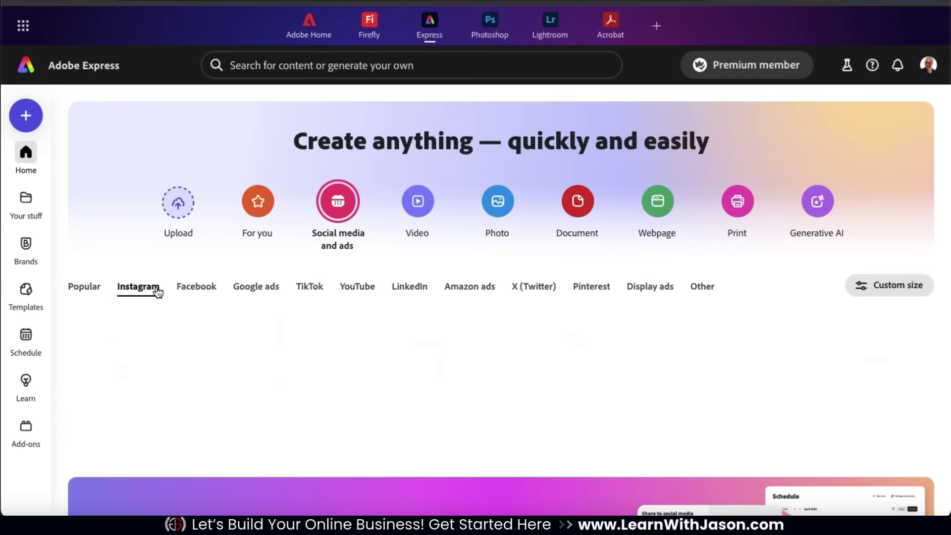
{"action": "left_click", "coordinate": [193, 289]}
{"action": "left_click", "coordinate": [251, 292]}
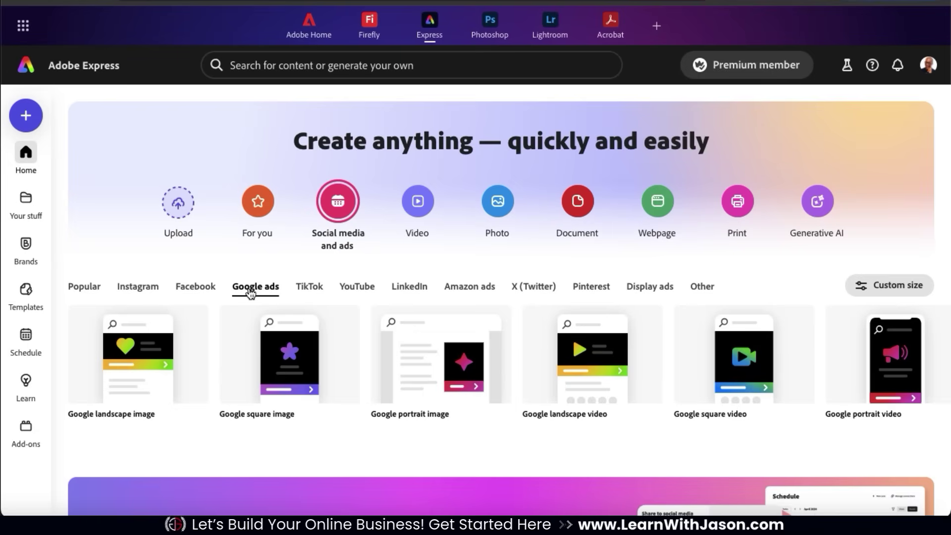
{"action": "left_click", "coordinate": [309, 290]}
{"action": "left_click", "coordinate": [361, 290]}
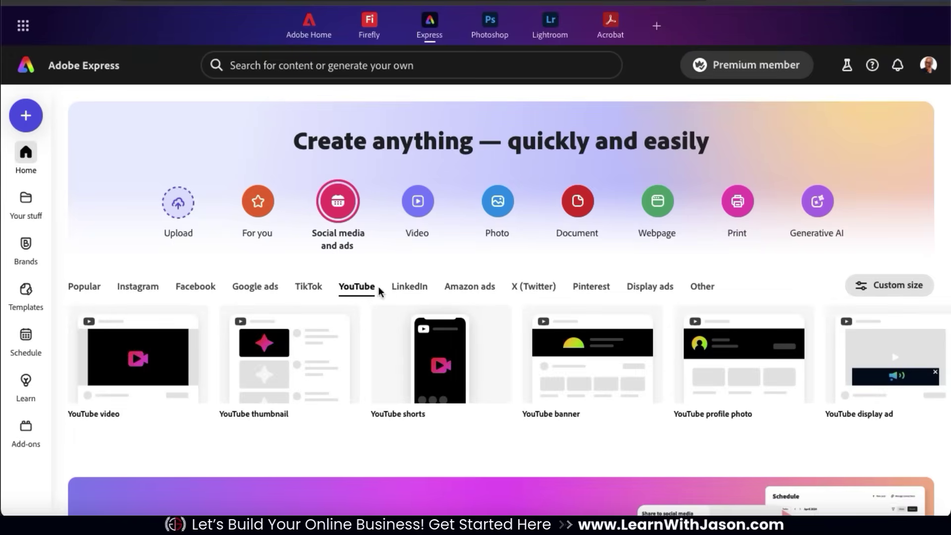
{"action": "left_click", "coordinate": [401, 292]}
{"action": "left_click", "coordinate": [701, 292]}
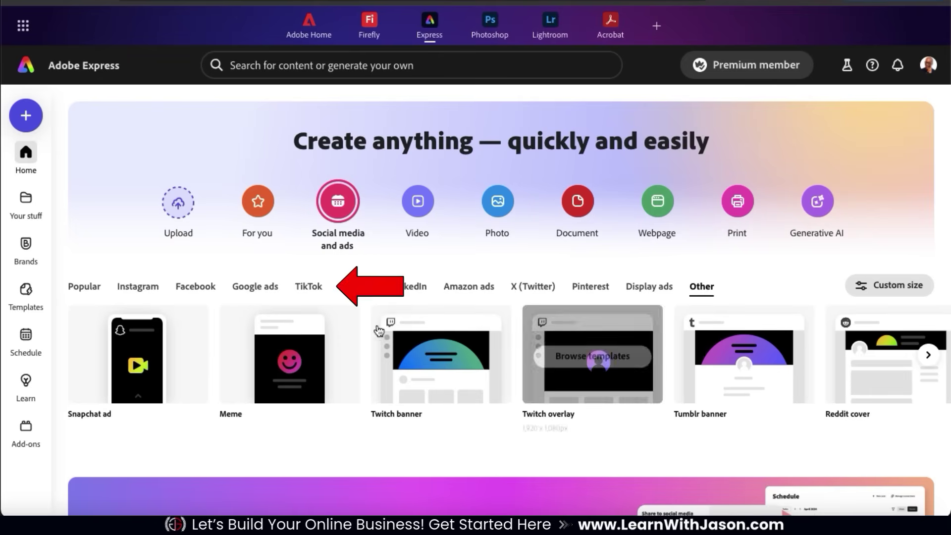
{"action": "left_click", "coordinate": [310, 293]}
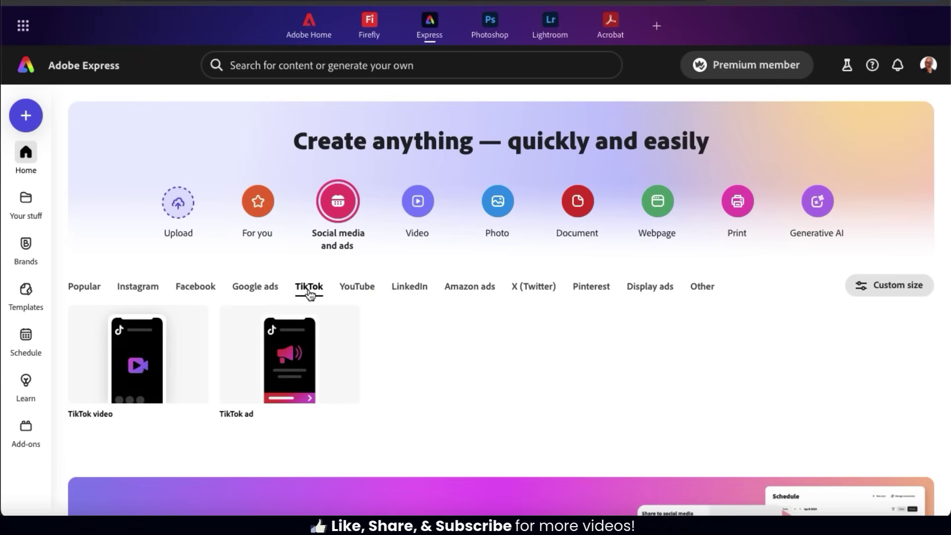
{"action": "mouse_move", "coordinate": [339, 367]}
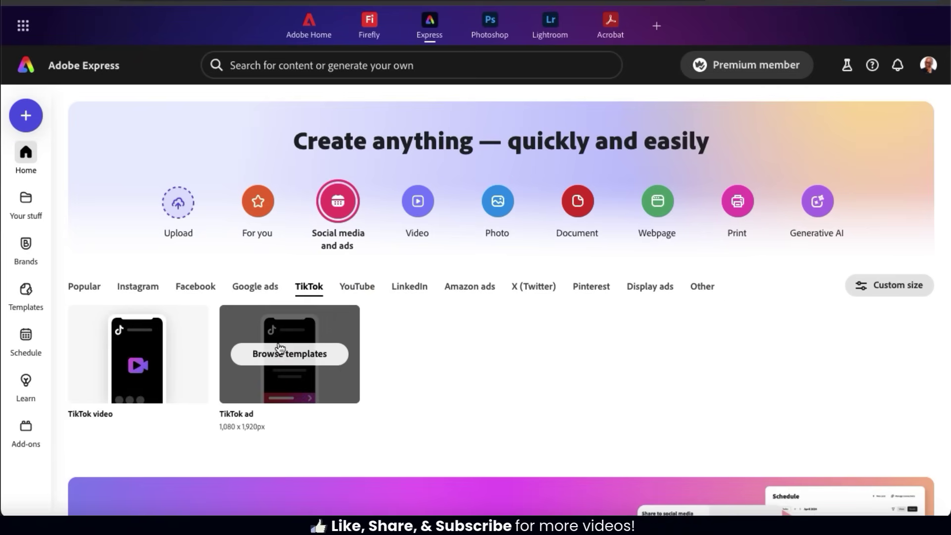
Start a new blank TikTok ad design and scroll through the Templates panel.
{"action": "left_click", "coordinate": [299, 364]}
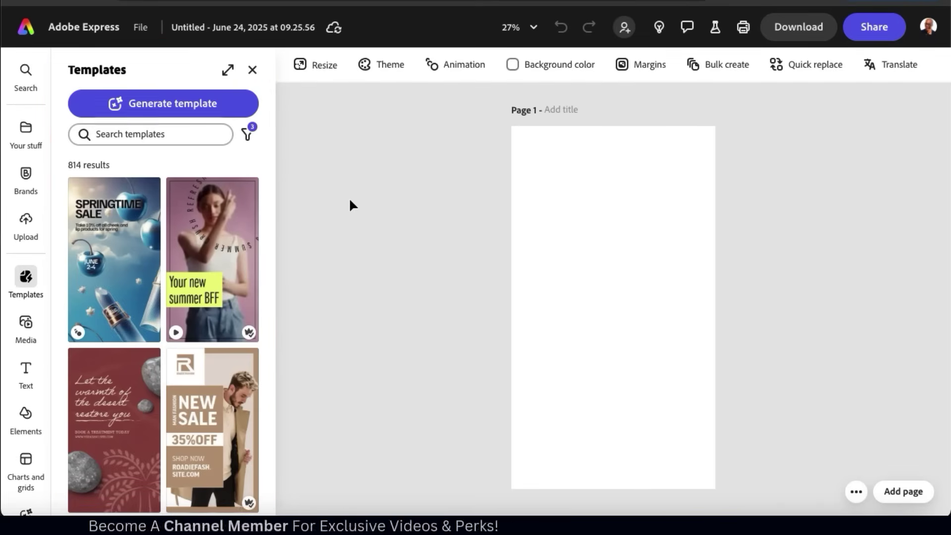
{"action": "mouse_move", "coordinate": [199, 214]}
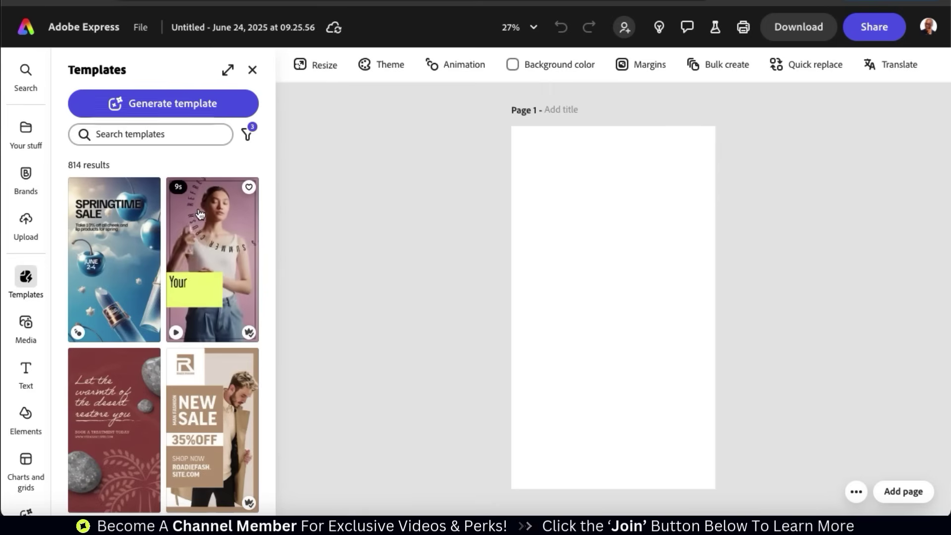
{"action": "scroll", "coordinate": [271, 214], "scroll_direction": "down", "scroll_amount": 9}
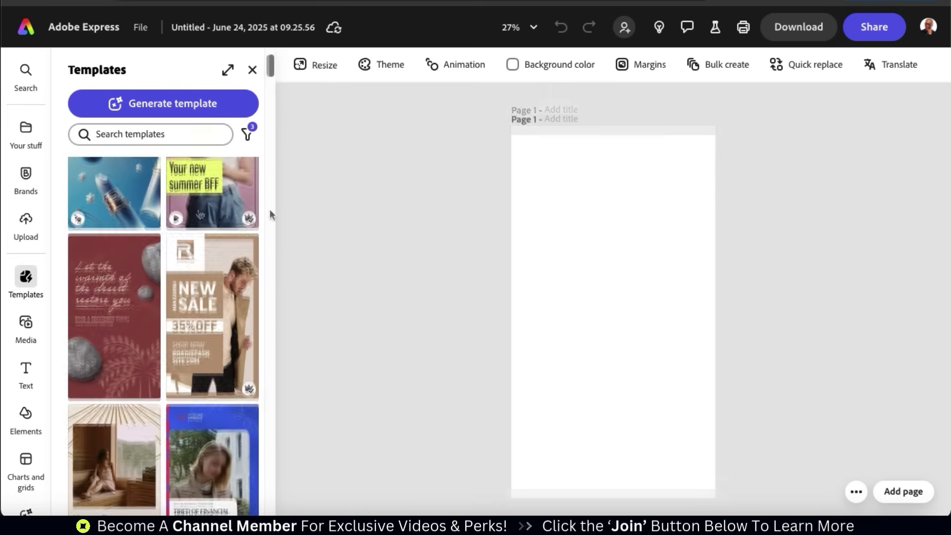
{"action": "scroll", "coordinate": [270, 209], "scroll_direction": "down", "scroll_amount": 15}
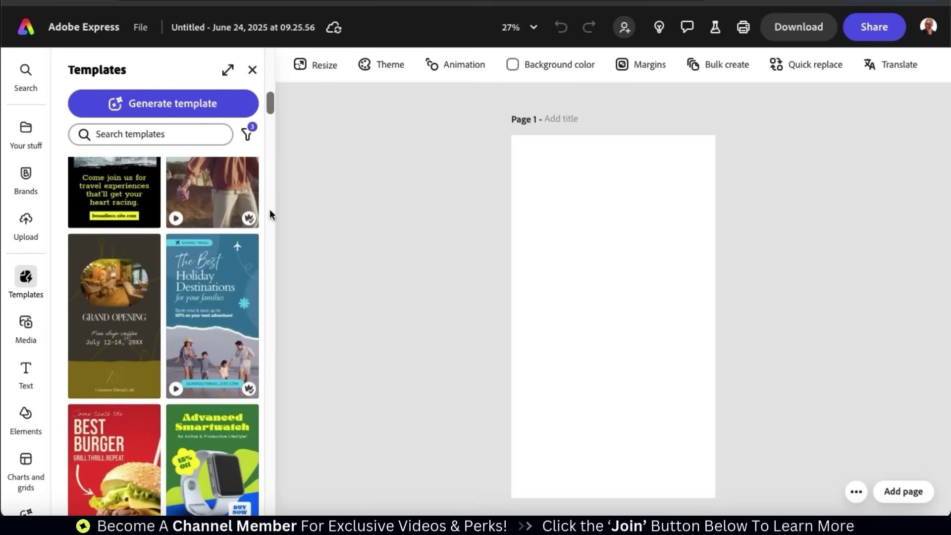
{"action": "scroll", "coordinate": [270, 214], "scroll_direction": "down", "scroll_amount": 15}
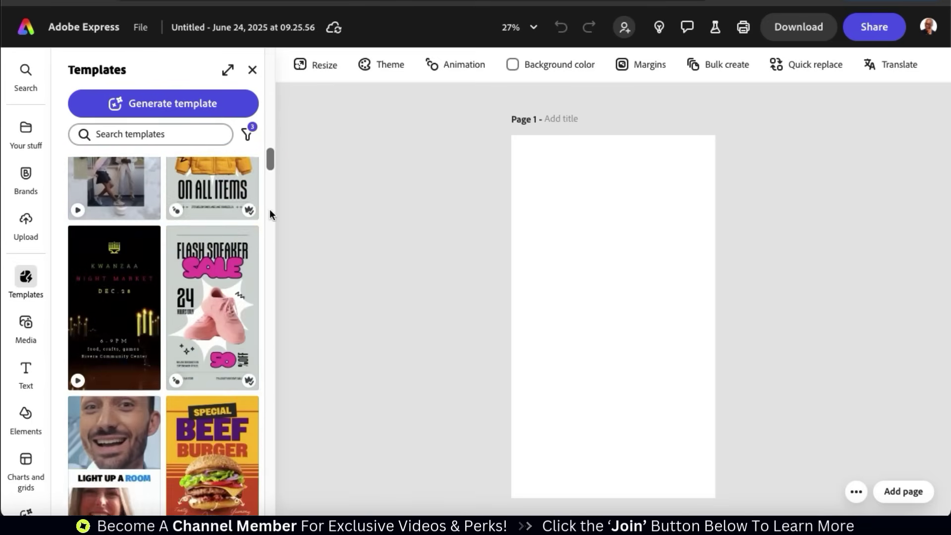
{"action": "scroll", "coordinate": [270, 211], "scroll_direction": "up", "scroll_amount": 20}
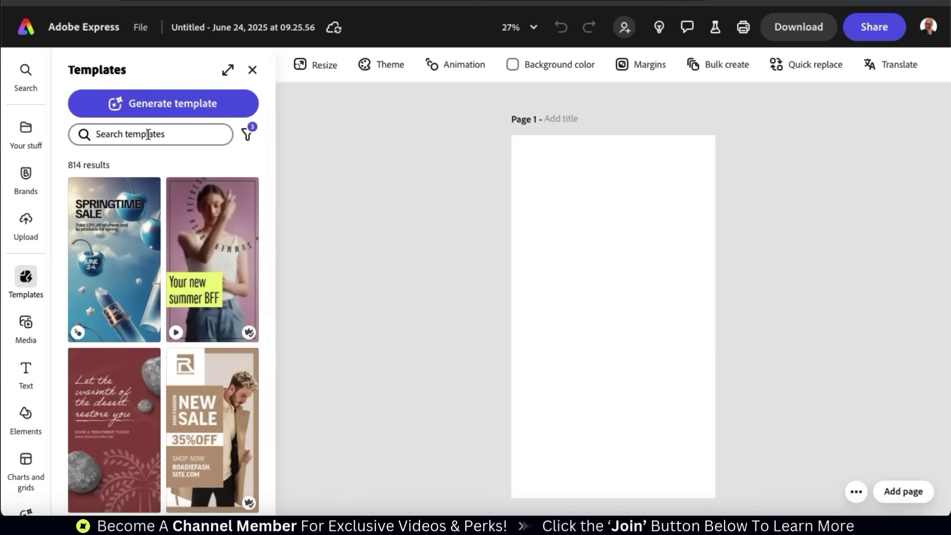
Search the templates for 'apparel' and scroll through the results.
{"action": "type", "text": "app"}
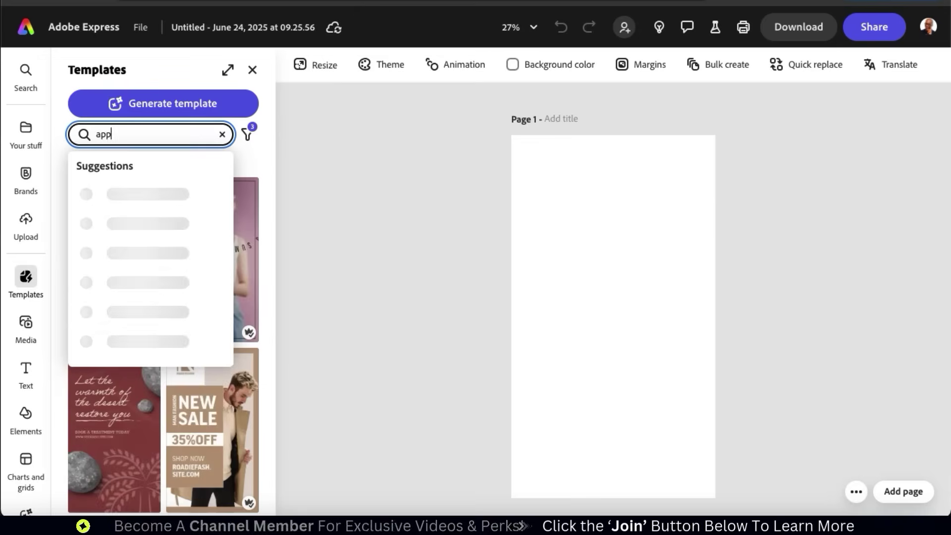
{"action": "type", "text": "arel"}
{"action": "key", "text": "Return"}
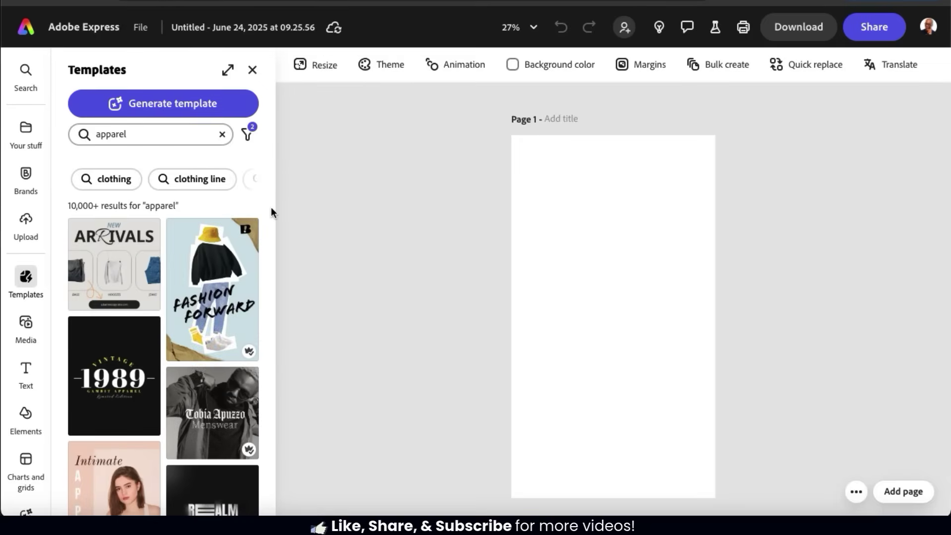
{"action": "scroll", "coordinate": [272, 207], "scroll_direction": "down", "scroll_amount": 2}
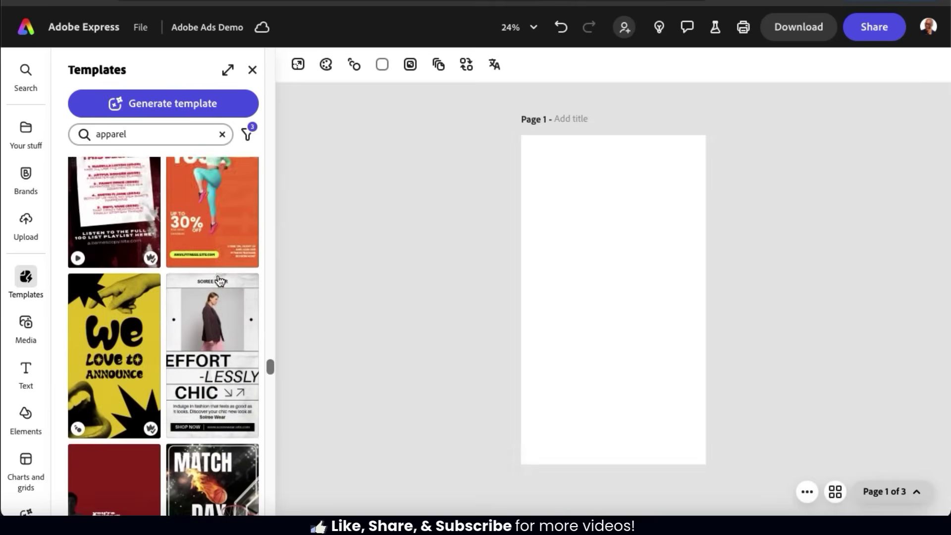
{"action": "scroll", "coordinate": [220, 280], "scroll_direction": "down", "scroll_amount": 5}
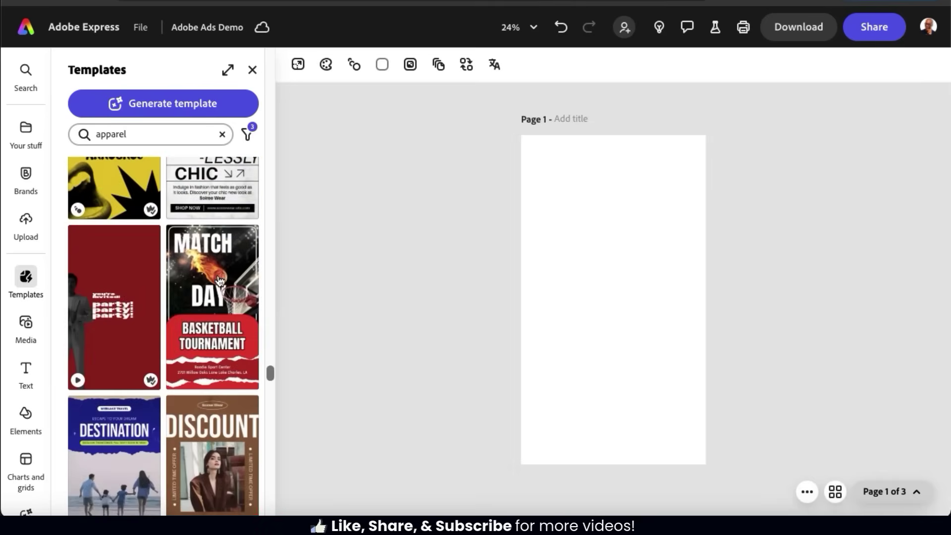
{"action": "scroll", "coordinate": [220, 280], "scroll_direction": "down", "scroll_amount": 4}
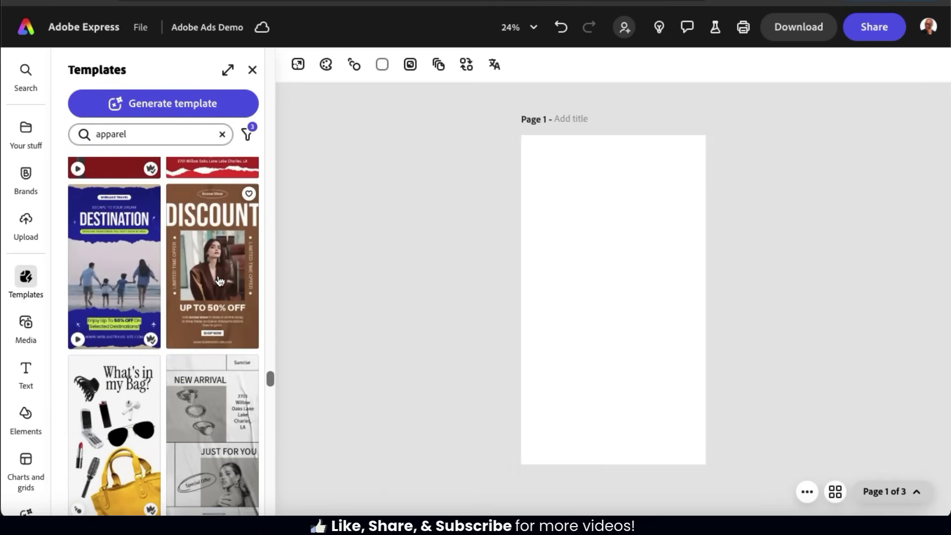
Add the Blue Travel Deals TikTok Ad template to the design as a new fourth page.
{"action": "left_click", "coordinate": [123, 294]}
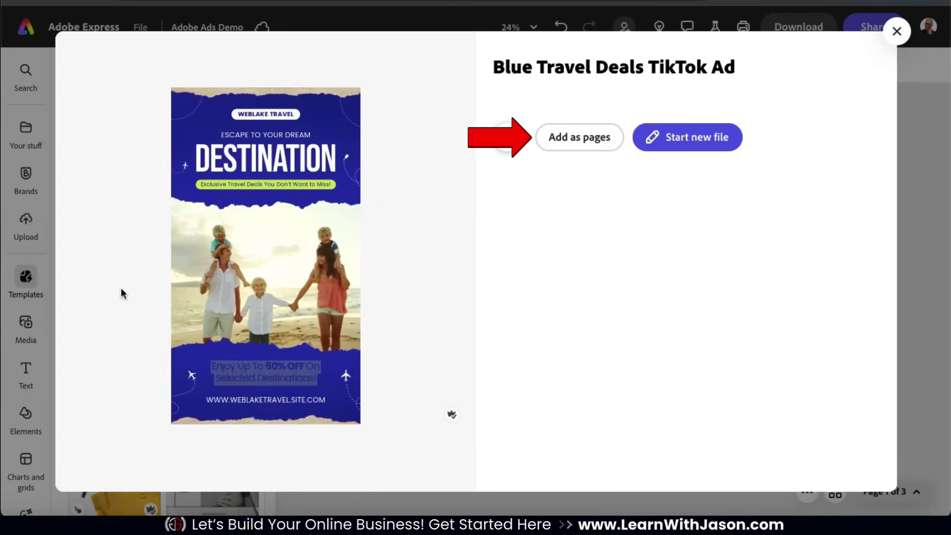
{"action": "left_click", "coordinate": [580, 138]}
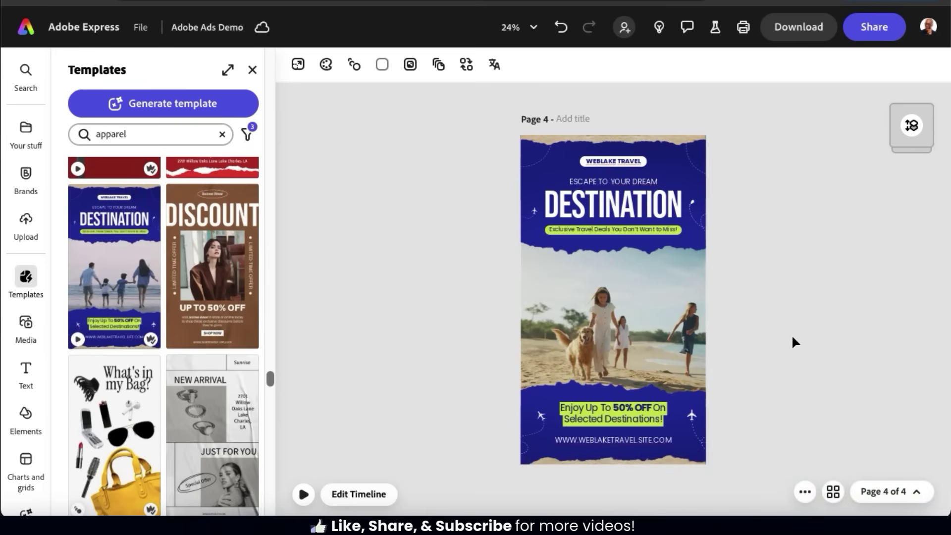
Replace the DESTINATION headline with 'QUANTUM DESIGN' at font size 135 in a recommended font.
{"action": "left_click", "coordinate": [656, 208]}
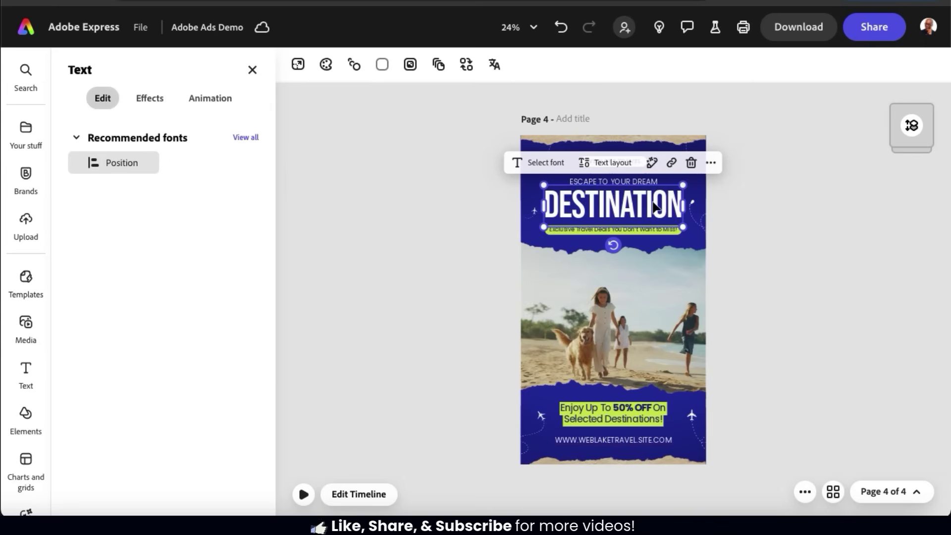
{"action": "double_click", "coordinate": [656, 208]}
{"action": "type", "text": "QUA"}
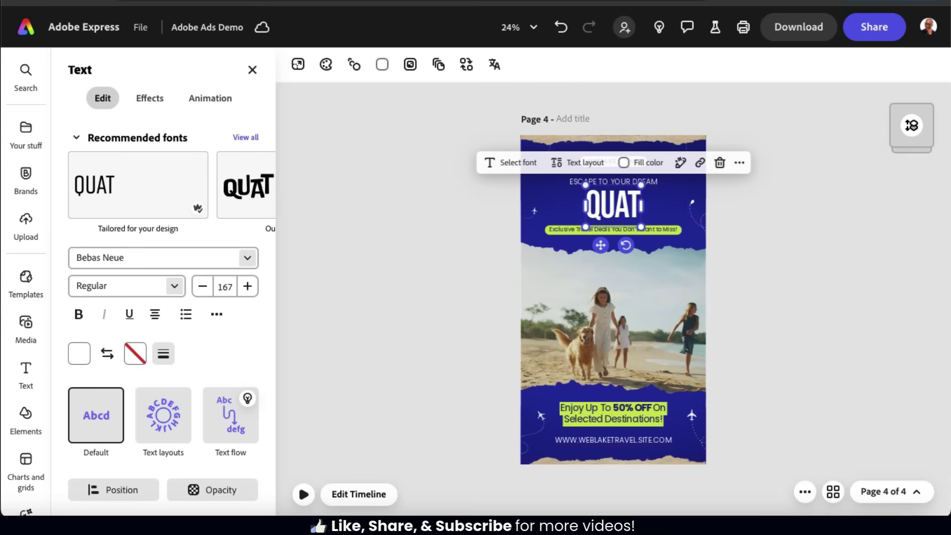
{"action": "type", "text": "NTUM DESIGN"}
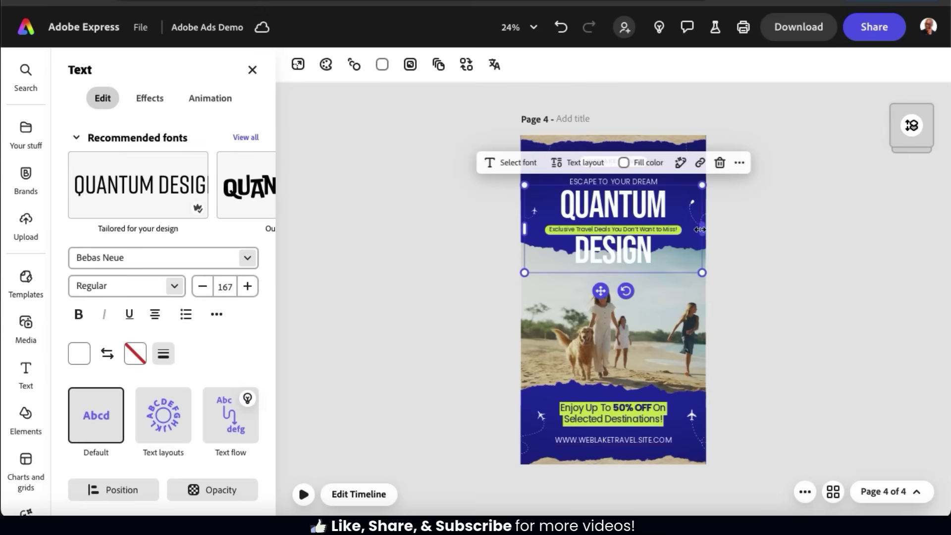
{"action": "left_click", "coordinate": [204, 290]}
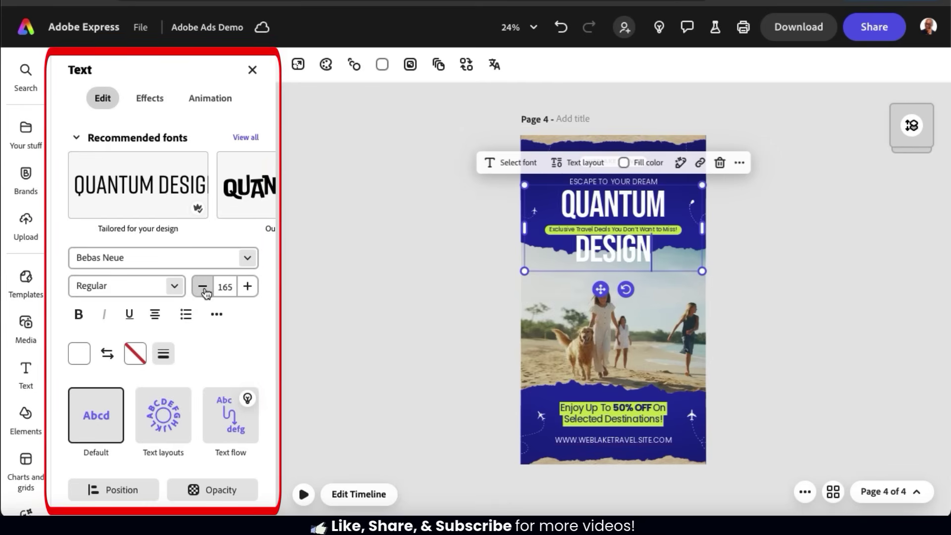
{"action": "left_click", "coordinate": [228, 288]}
{"action": "type", "text": "135"}
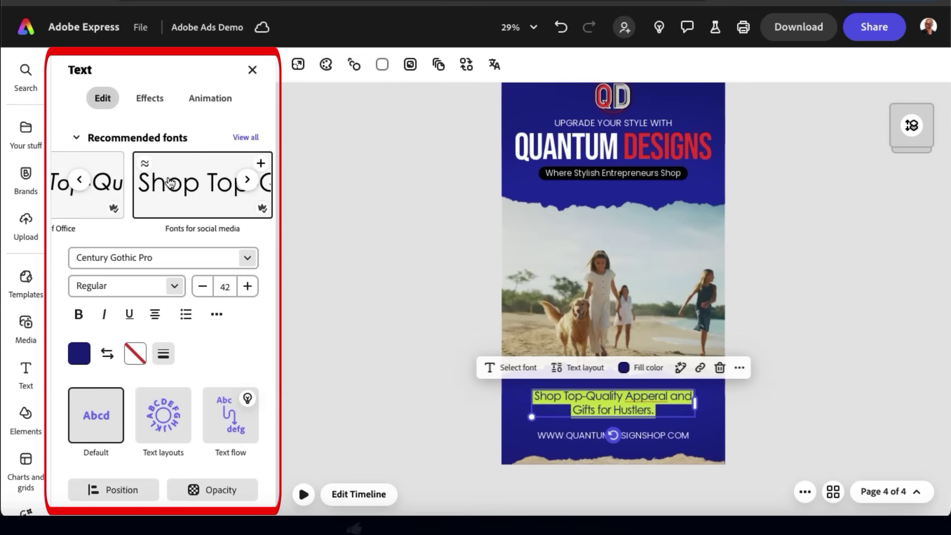
{"action": "left_click", "coordinate": [170, 182]}
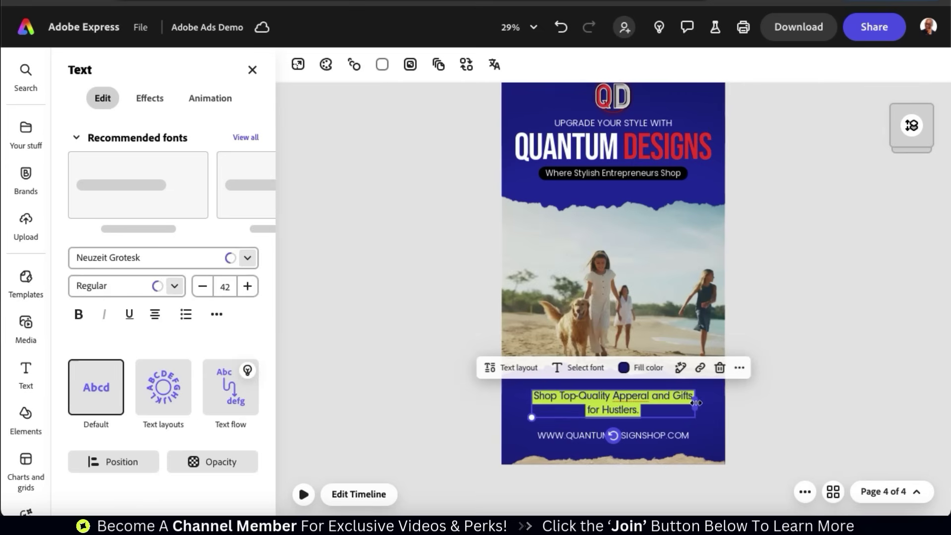
Widen the tagline to one line and centre it above the website address.
{"action": "left_click_drag", "start_coordinate": [695, 404], "coordinate": [745, 390]}
{"action": "left_click_drag", "start_coordinate": [537, 400], "coordinate": [559, 407]}
{"action": "key", "text": "Tab"}
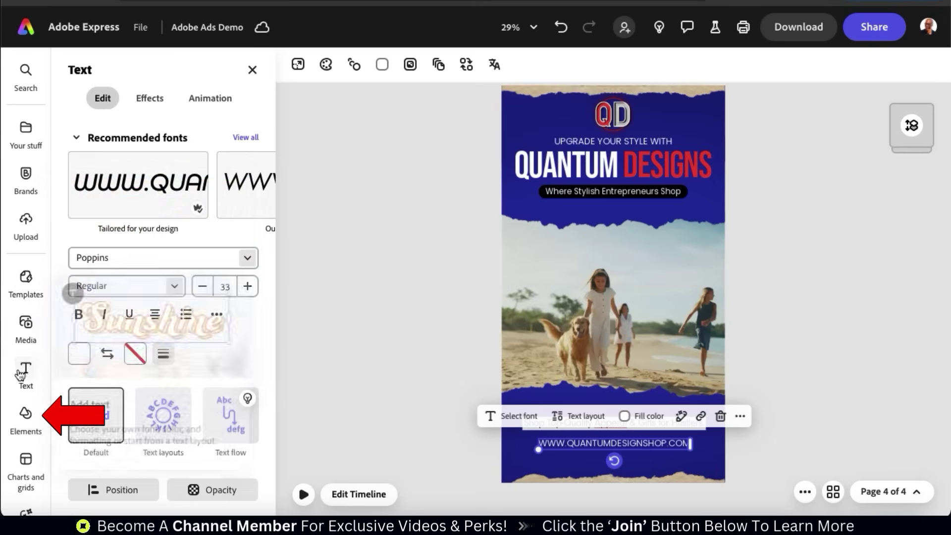
Search Elements design assets for 'shop now' and add the red SHOP NOW sticker.
{"action": "left_click", "coordinate": [26, 412]}
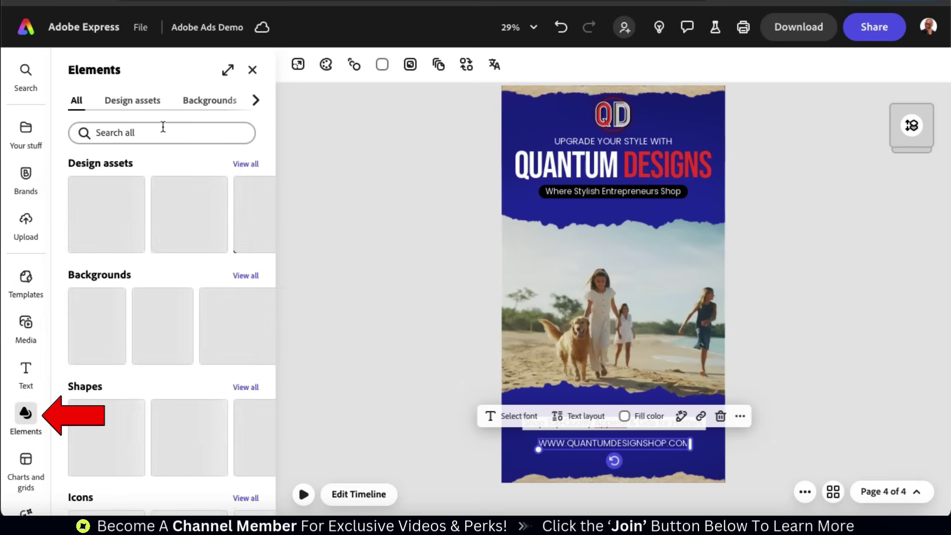
{"action": "left_click", "coordinate": [144, 101]}
{"action": "left_click", "coordinate": [141, 132]}
{"action": "type", "text": "shop now"}
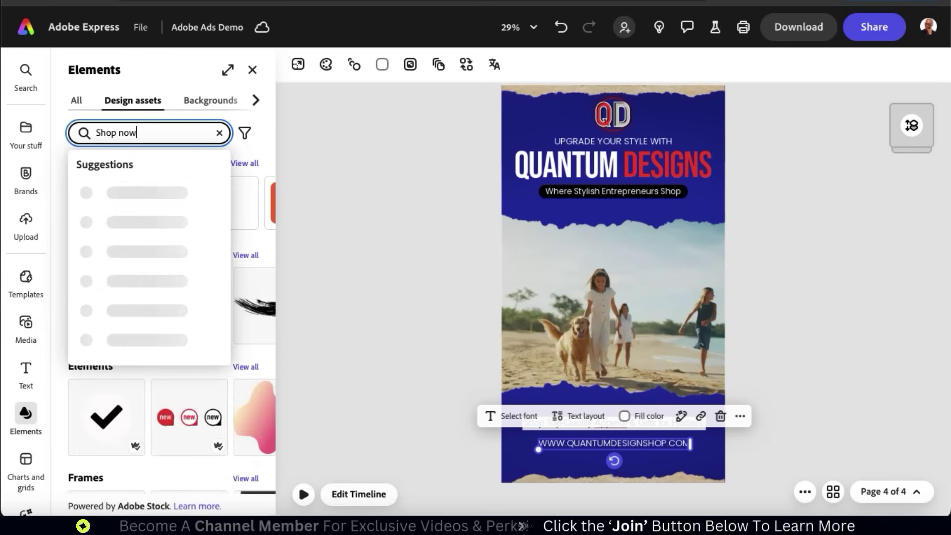
{"action": "key", "text": "Return"}
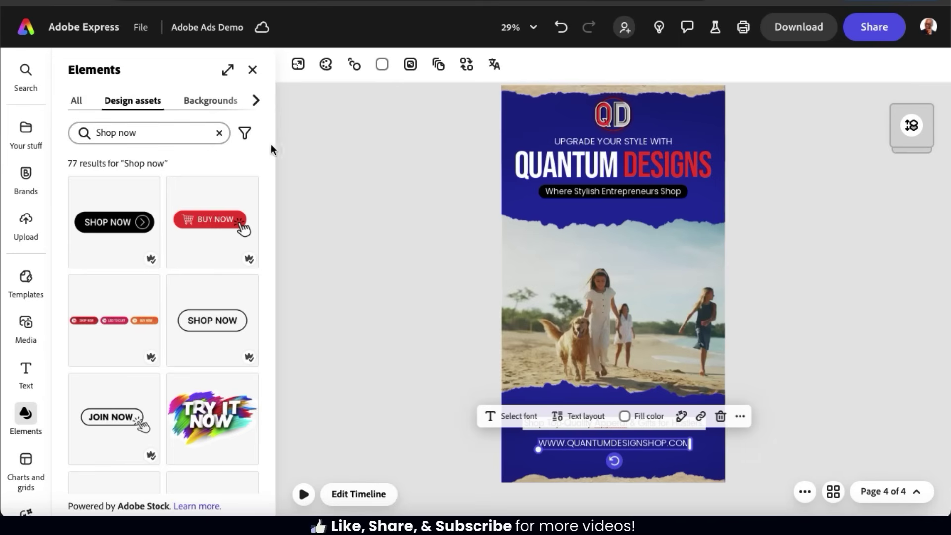
{"action": "scroll", "coordinate": [266, 171], "scroll_direction": "down", "scroll_amount": 7}
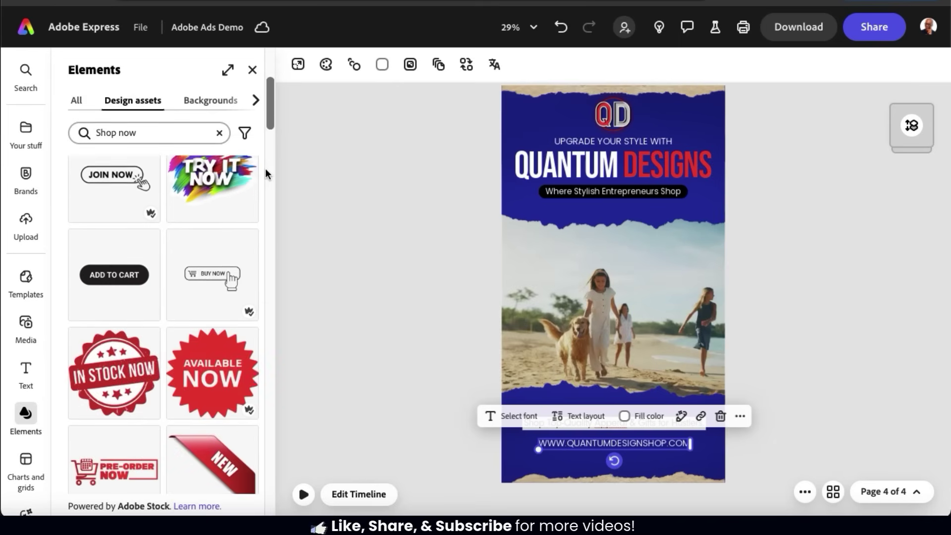
{"action": "scroll", "coordinate": [266, 169], "scroll_direction": "down", "scroll_amount": 9}
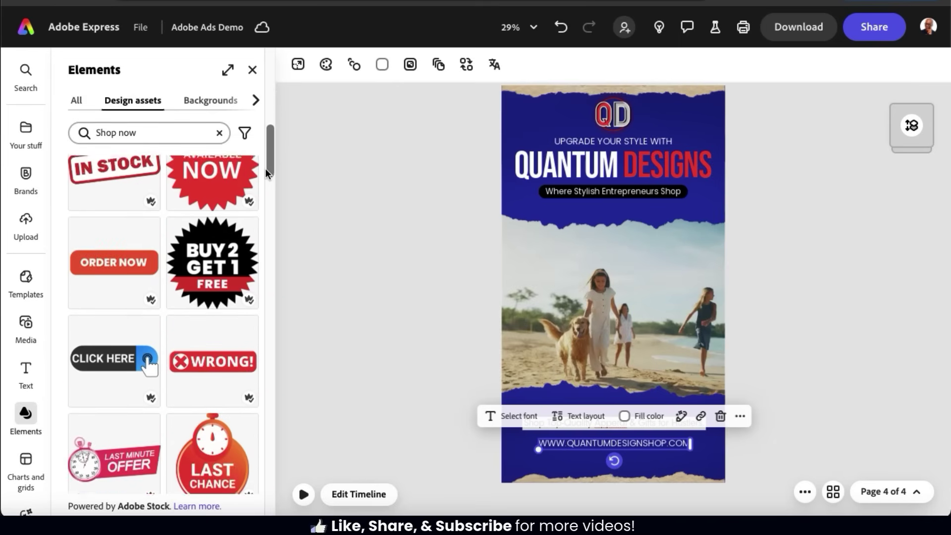
{"action": "scroll", "coordinate": [266, 168], "scroll_direction": "down", "scroll_amount": 9}
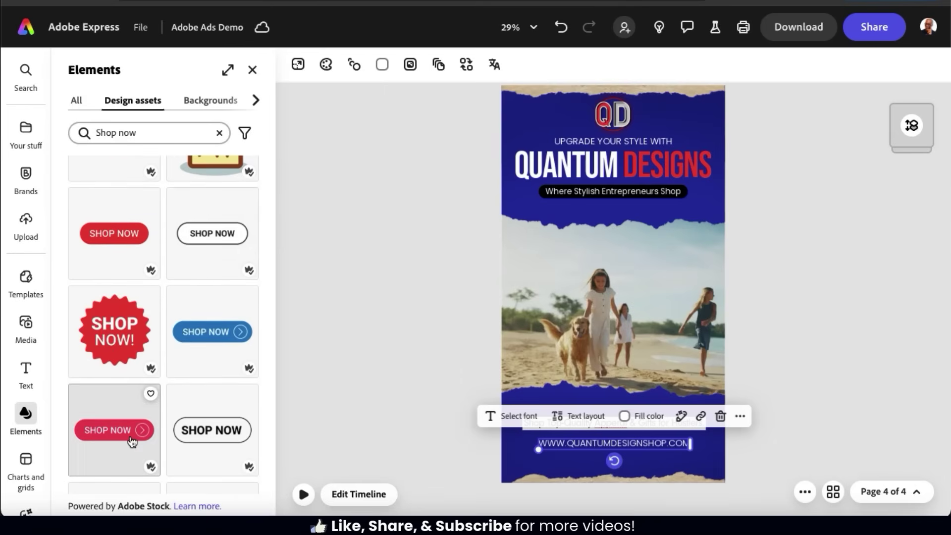
{"action": "left_click", "coordinate": [132, 440]}
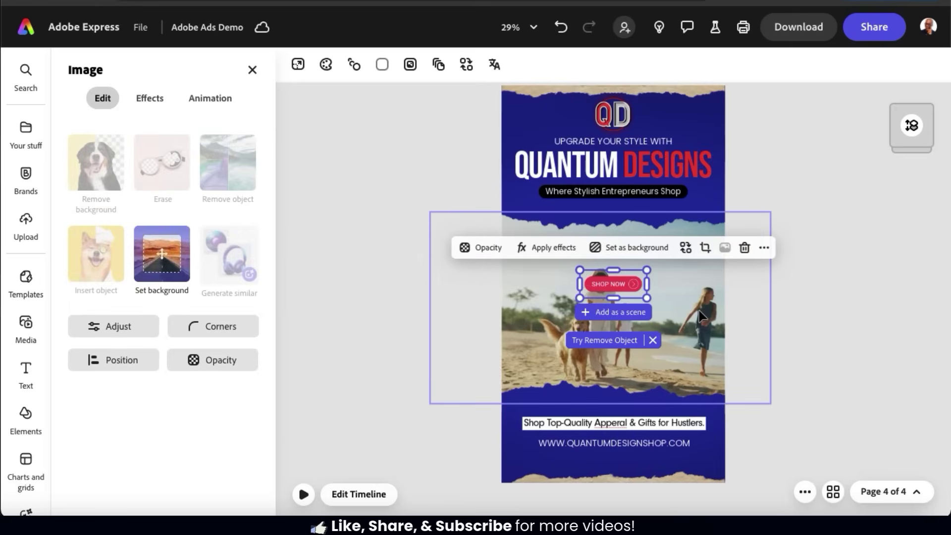
Move the SHOP NOW sticker to the poster bottom, enlarge it and centre it.
{"action": "scroll", "coordinate": [701, 314], "scroll_direction": "down", "scroll_amount": 1}
{"action": "left_click_drag", "start_coordinate": [613, 270], "coordinate": [560, 425]}
{"action": "left_click_drag", "start_coordinate": [601, 449], "coordinate": [615, 447]}
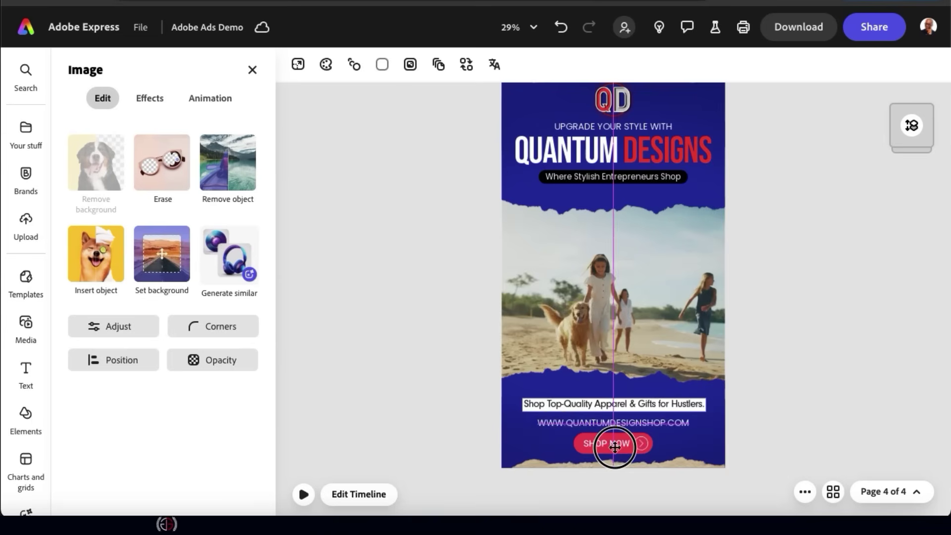
{"action": "left_click", "coordinate": [853, 380]}
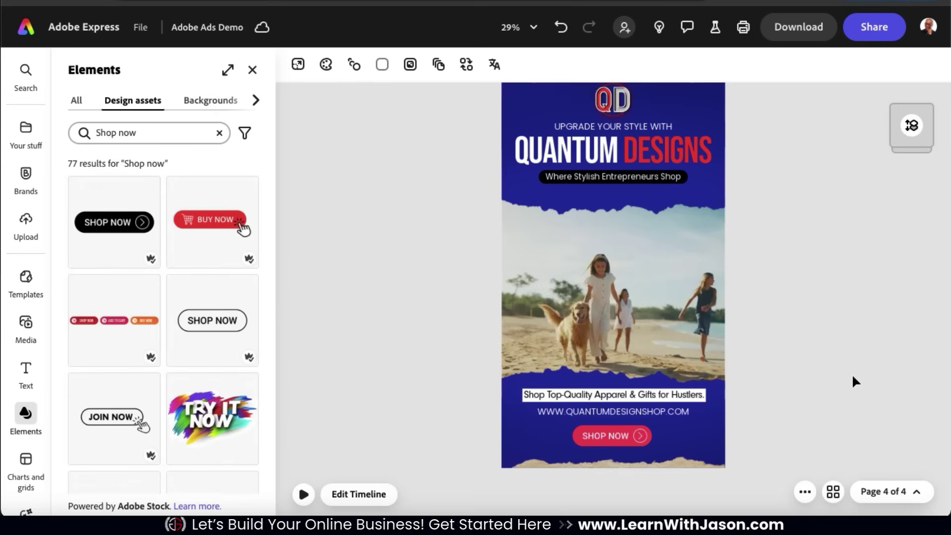
{"action": "scroll", "coordinate": [852, 381], "scroll_direction": "up", "scroll_amount": 1}
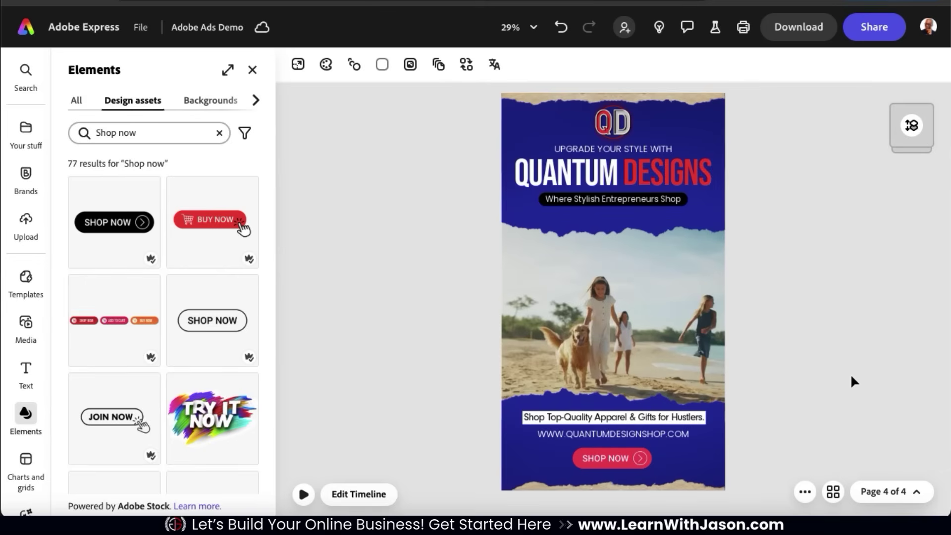
Replace the beach video with the uploaded t-shirt-and-tank image.
{"action": "left_click", "coordinate": [654, 309]}
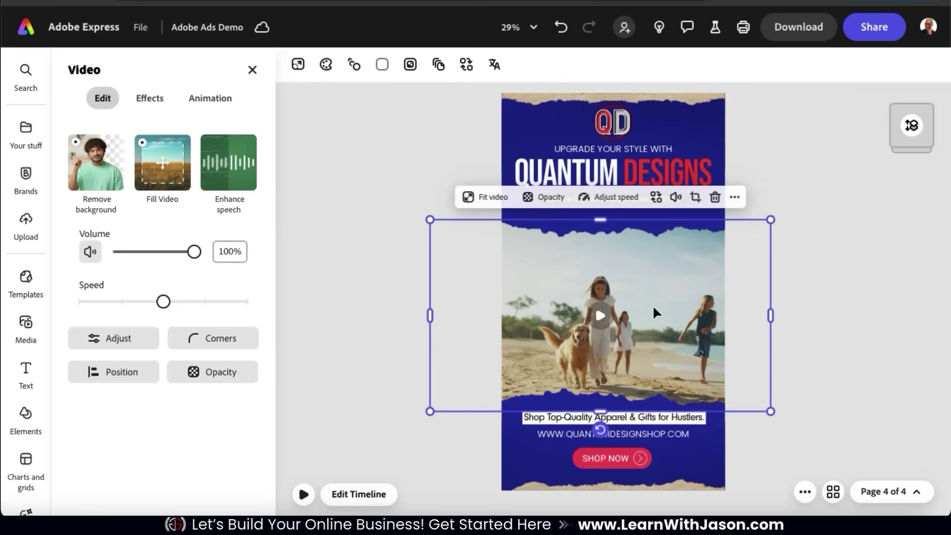
{"action": "left_click", "coordinate": [657, 198]}
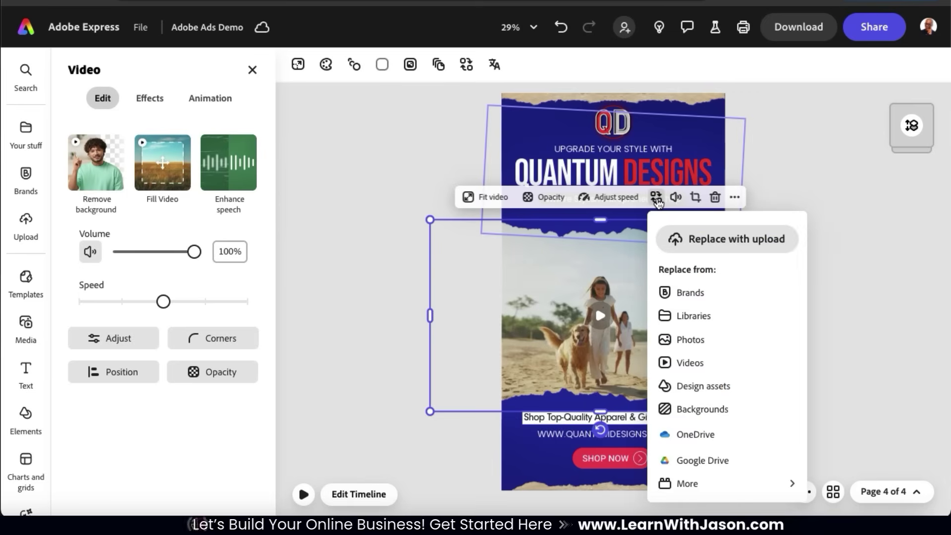
{"action": "left_click", "coordinate": [736, 248]}
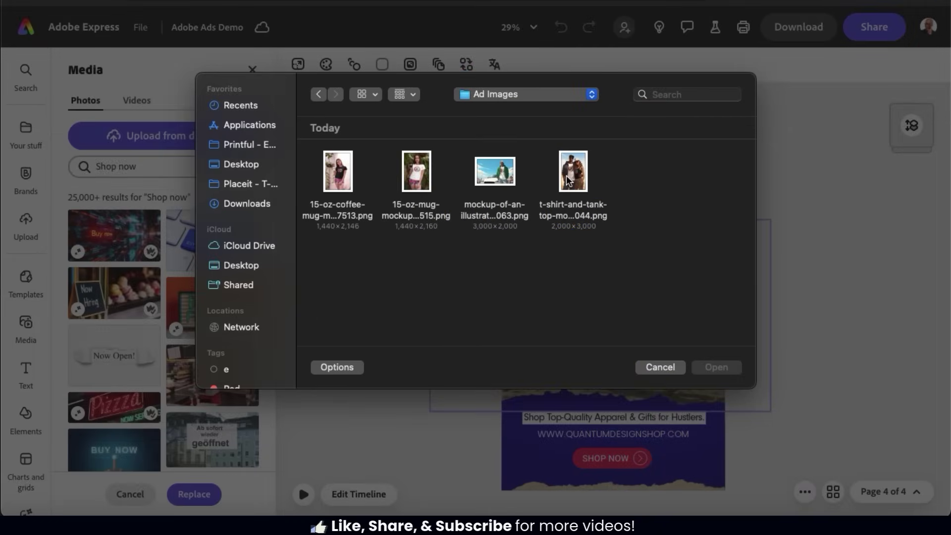
{"action": "double_click", "coordinate": [570, 172]}
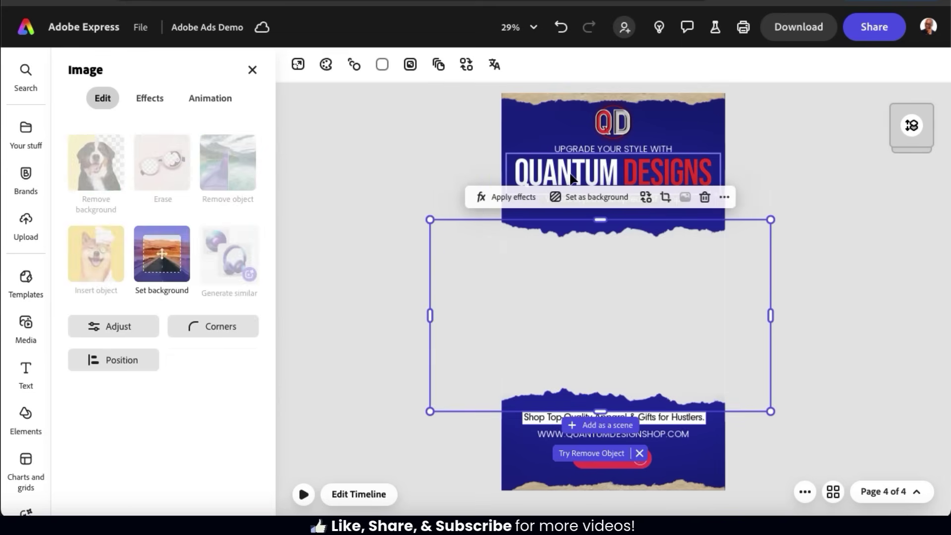
Crop and reposition the new image so the couple's faces show.
{"action": "double_click", "coordinate": [664, 323]}
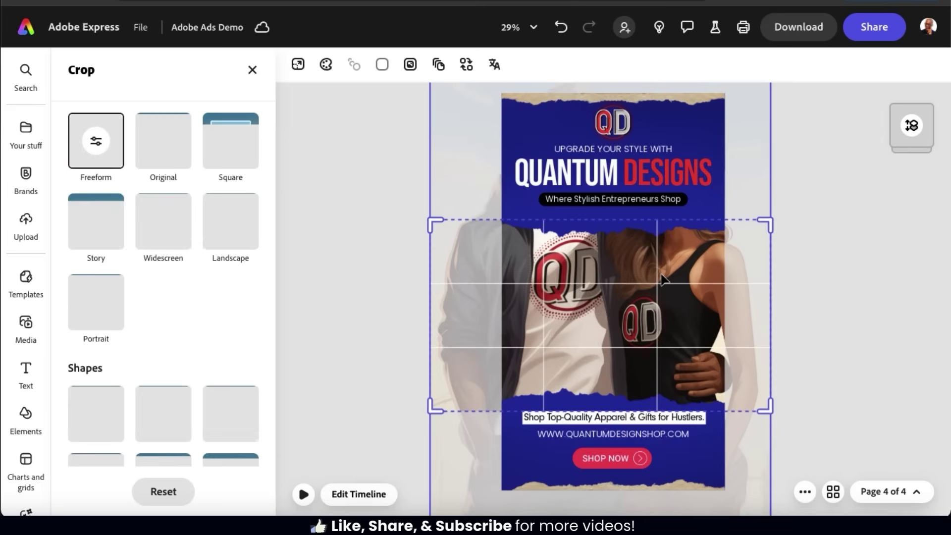
{"action": "left_click_drag", "start_coordinate": [664, 323], "coordinate": [665, 375]}
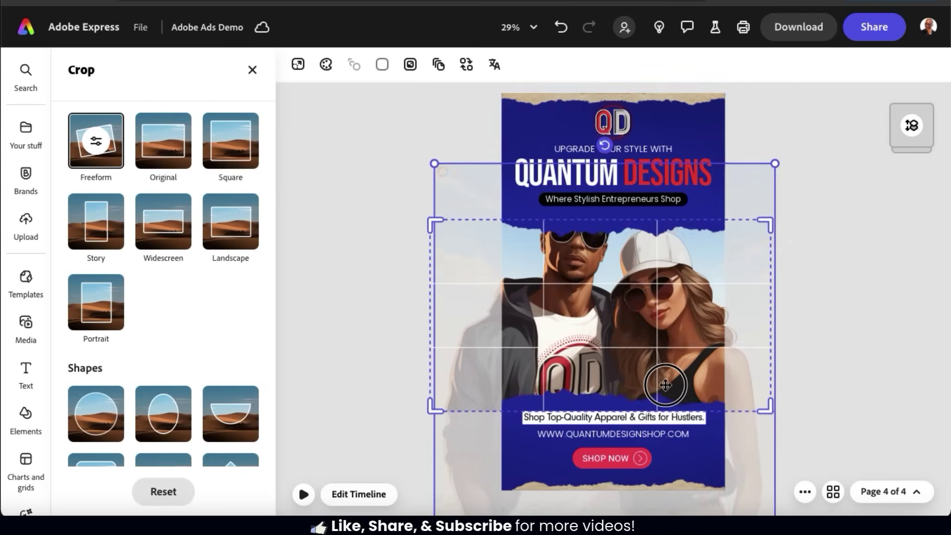
{"action": "scroll", "coordinate": [727, 242], "scroll_direction": "up", "scroll_amount": 1}
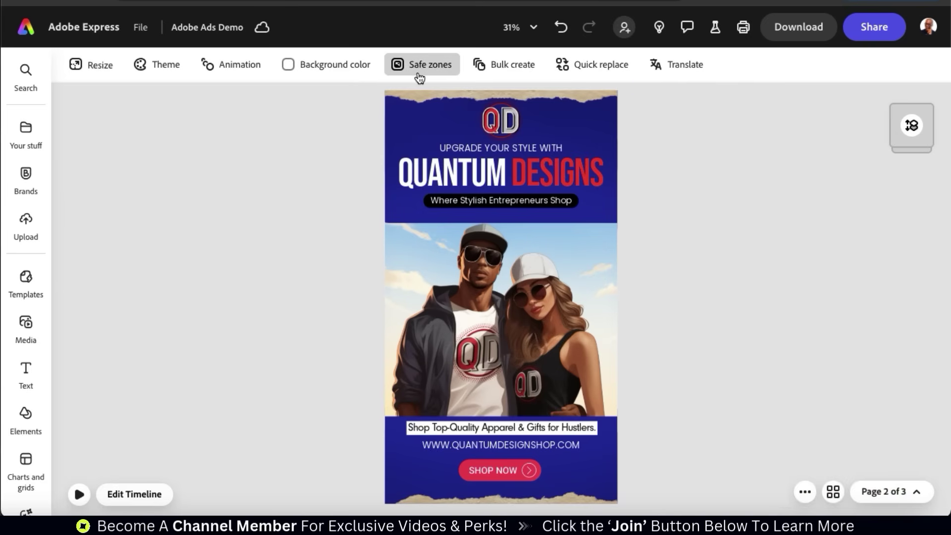
Turn on safe zone guides set to TikTok video.
{"action": "left_click", "coordinate": [453, 69]}
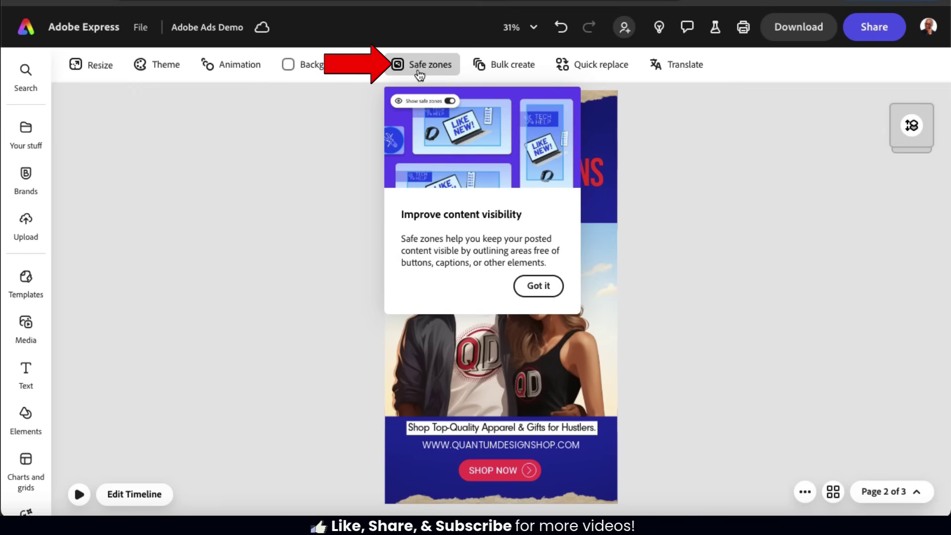
{"action": "left_click", "coordinate": [419, 73]}
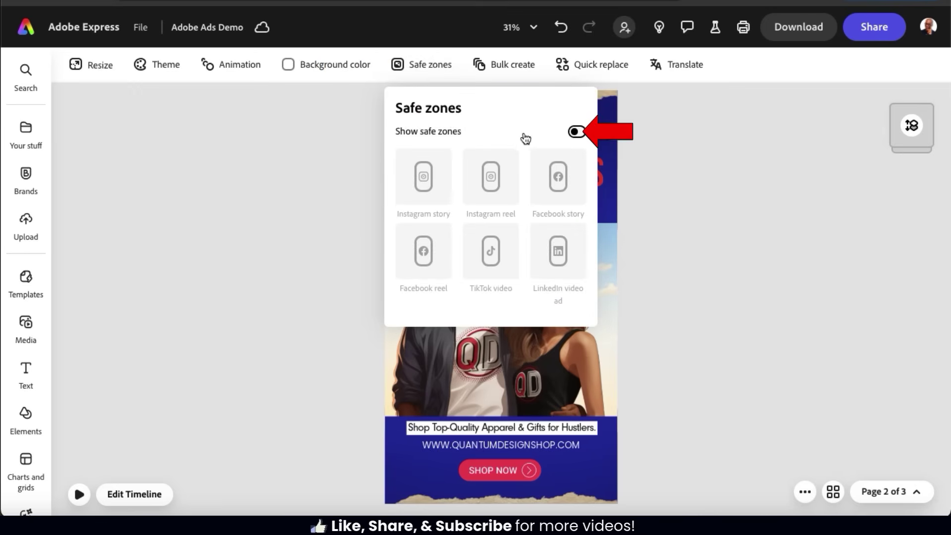
{"action": "left_click", "coordinate": [578, 134]}
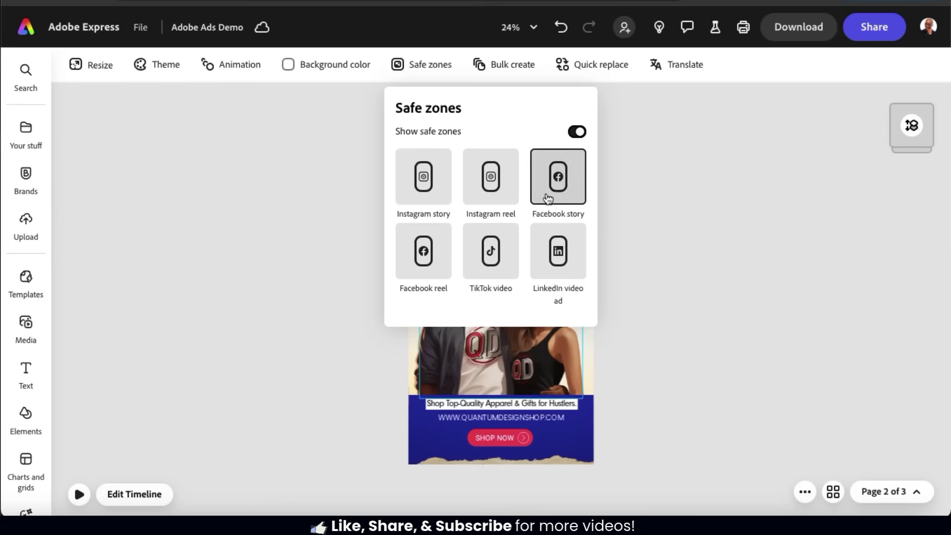
{"action": "left_click", "coordinate": [510, 263]}
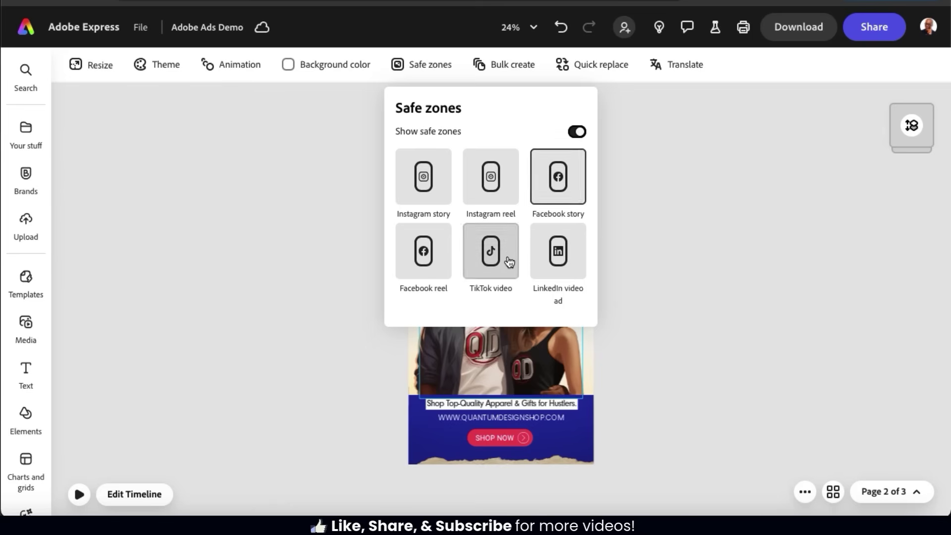
{"action": "left_click", "coordinate": [693, 267]}
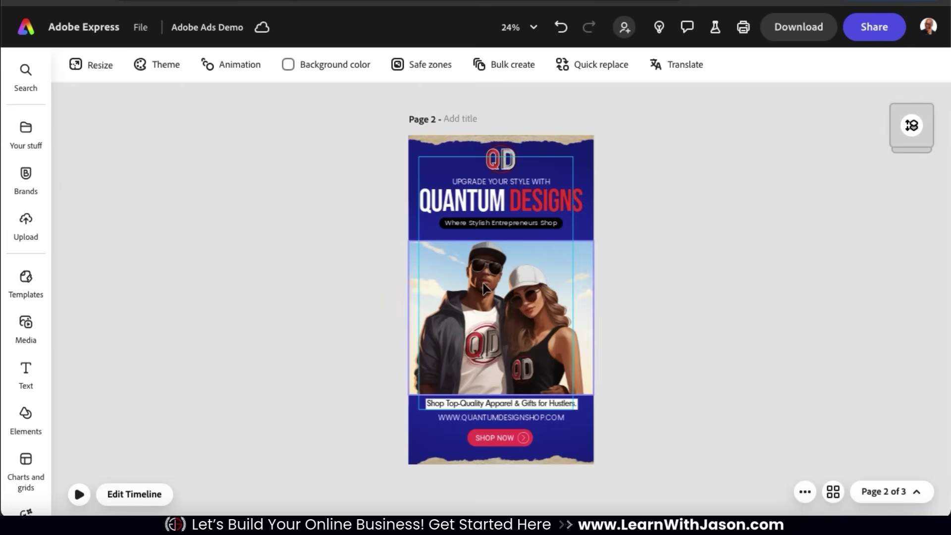
Shrink the QUANTUM DESIGNS title slightly and move the whole header block into place.
{"action": "scroll", "coordinate": [633, 236], "scroll_direction": "up", "scroll_amount": 4}
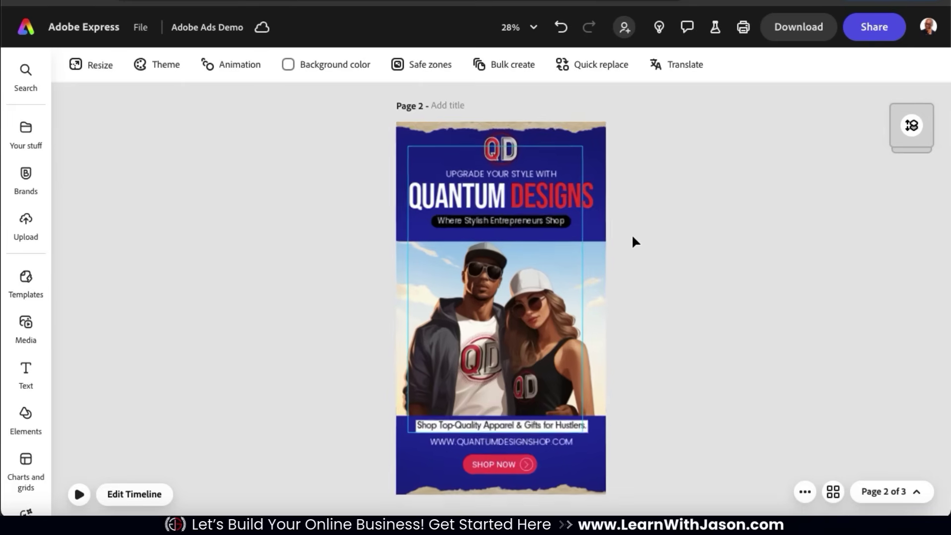
{"action": "scroll", "coordinate": [632, 237], "scroll_direction": "down", "scroll_amount": 1}
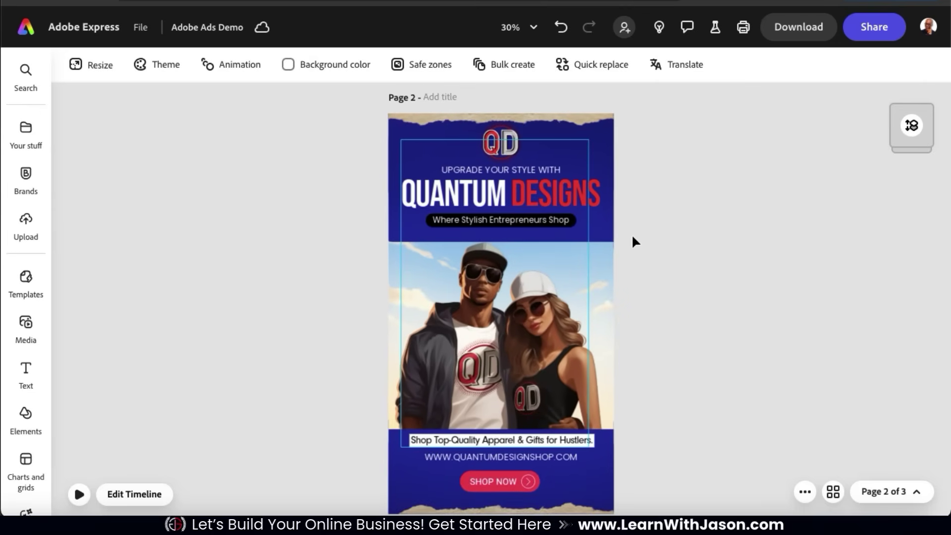
{"action": "left_click", "coordinate": [549, 191]}
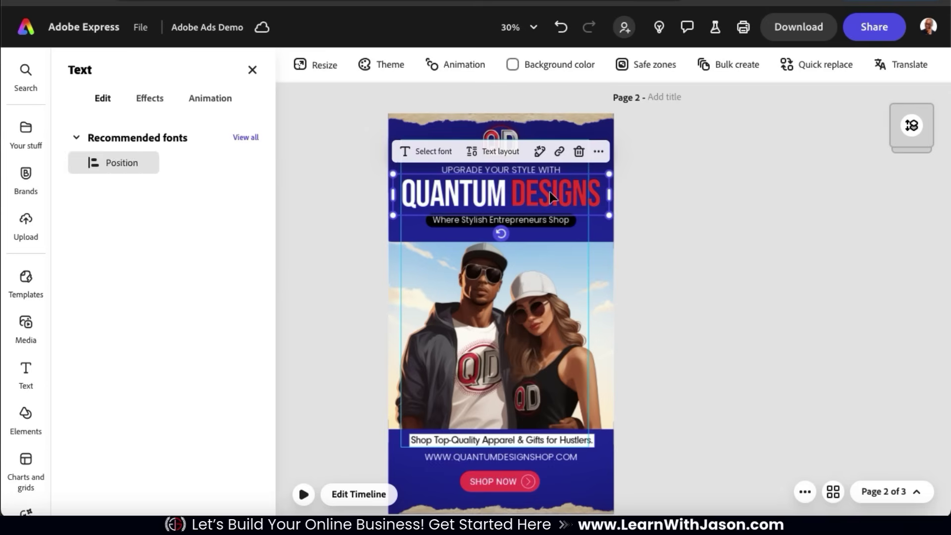
{"action": "left_click_drag", "start_coordinate": [395, 219], "coordinate": [388, 217]}
{"action": "left_click", "coordinate": [396, 208]}
{"action": "left_click_drag", "start_coordinate": [664, 173], "coordinate": [669, 186]}
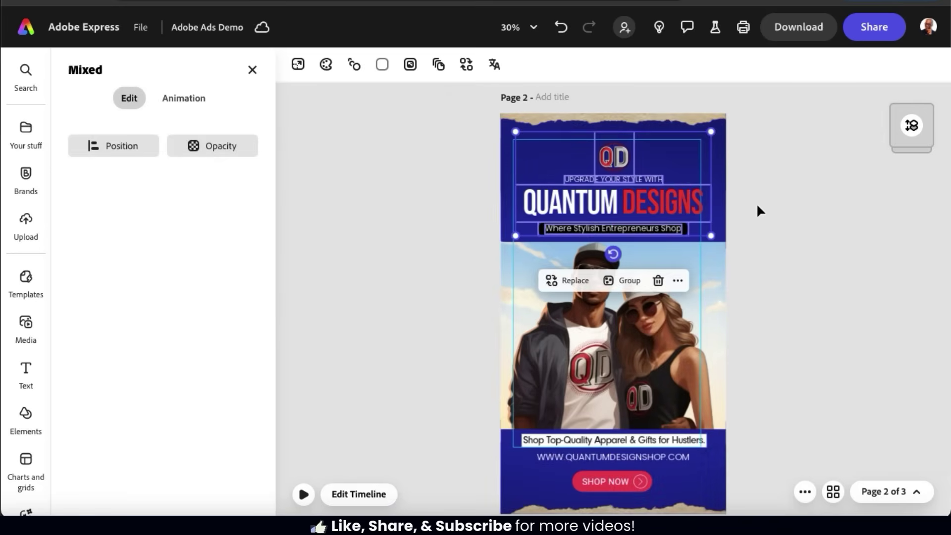
Nudge the Shop Top-Quality tagline into its new position.
{"action": "left_click", "coordinate": [602, 441]}
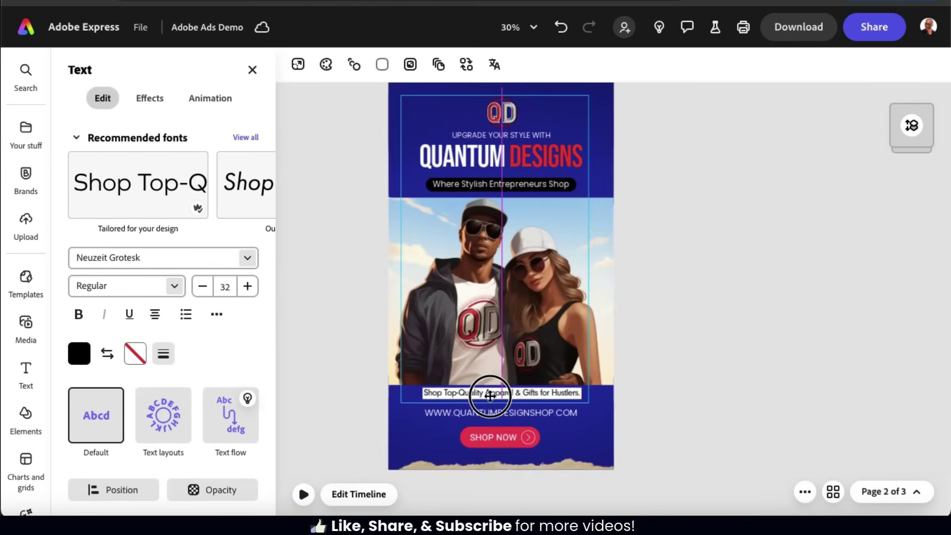
{"action": "left_click_drag", "start_coordinate": [490, 396], "coordinate": [492, 397]}
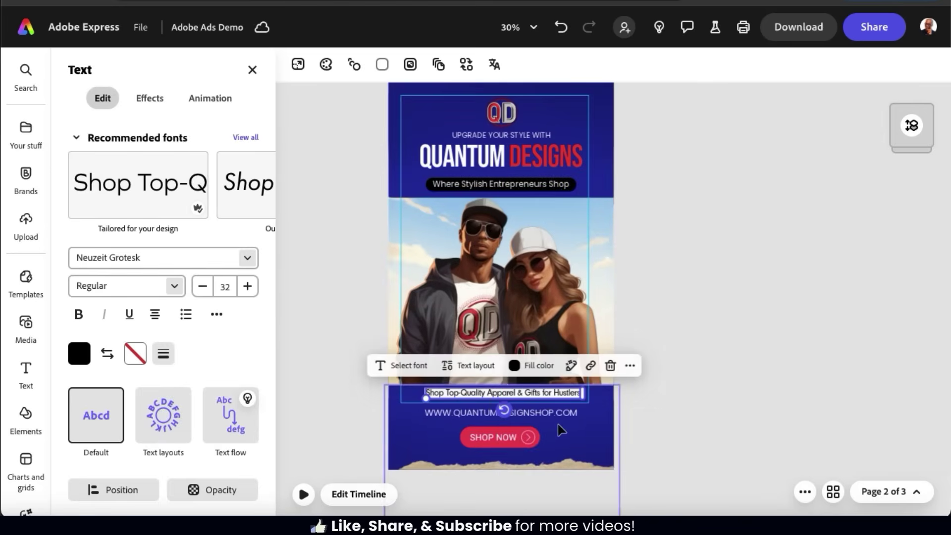
{"action": "left_click", "coordinate": [669, 417]}
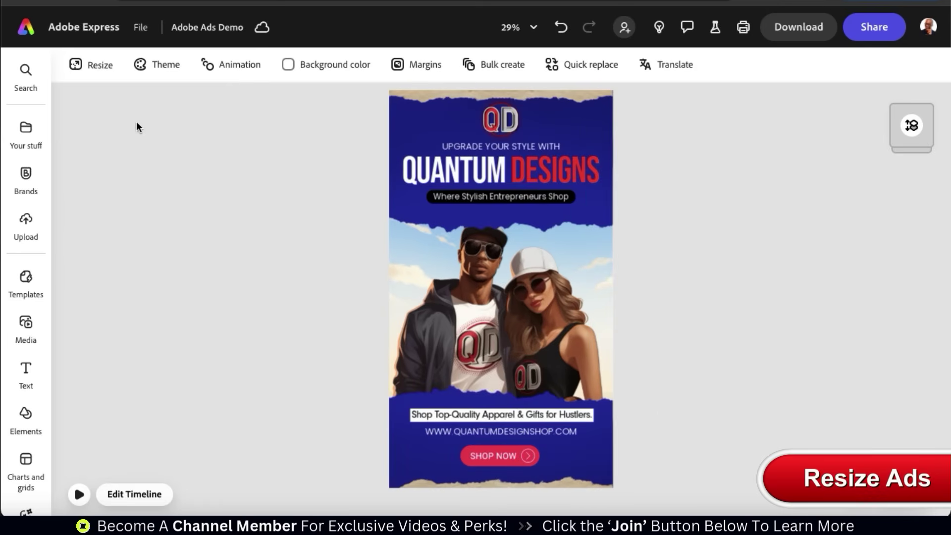
Browse the Resize sizes under Social media and ads and show the Instagram presets.
{"action": "left_click", "coordinate": [88, 70]}
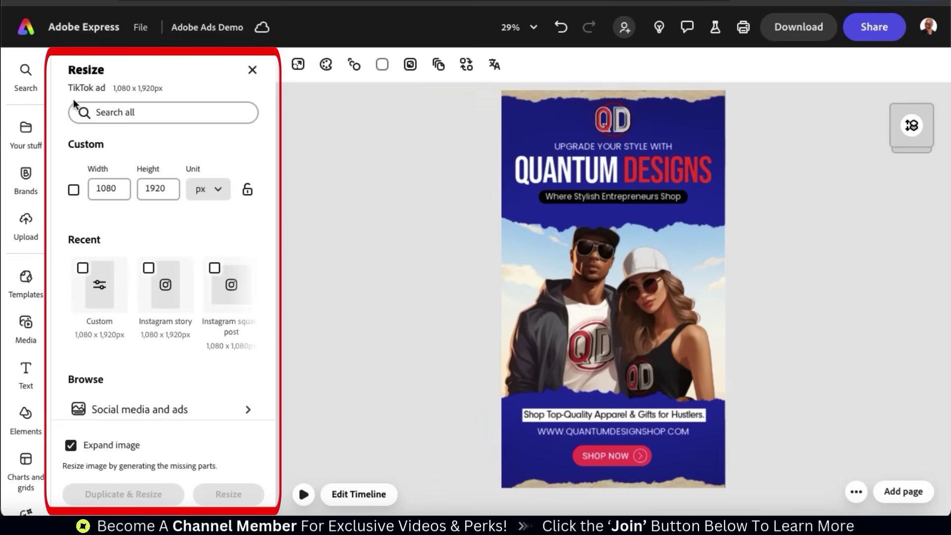
{"action": "scroll", "coordinate": [57, 384], "scroll_direction": "down", "scroll_amount": 4}
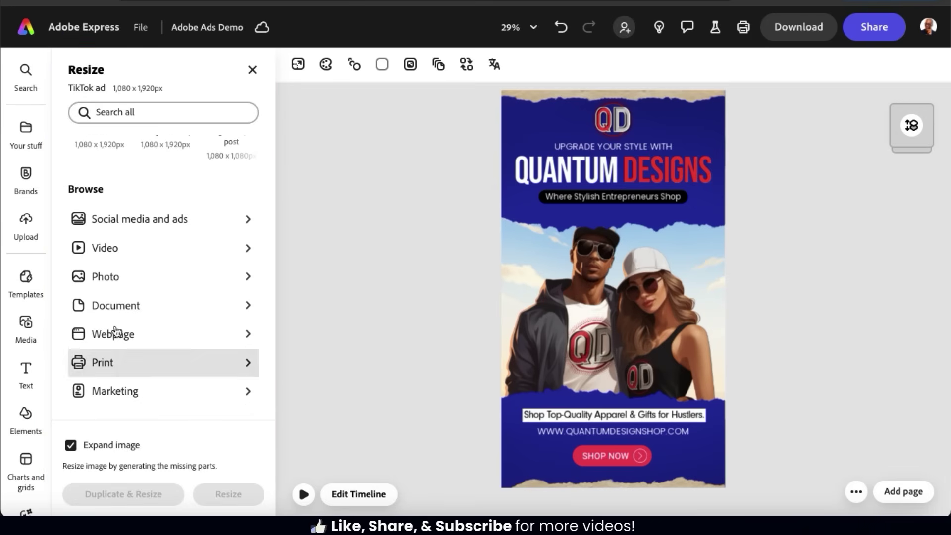
{"action": "left_click", "coordinate": [251, 226]}
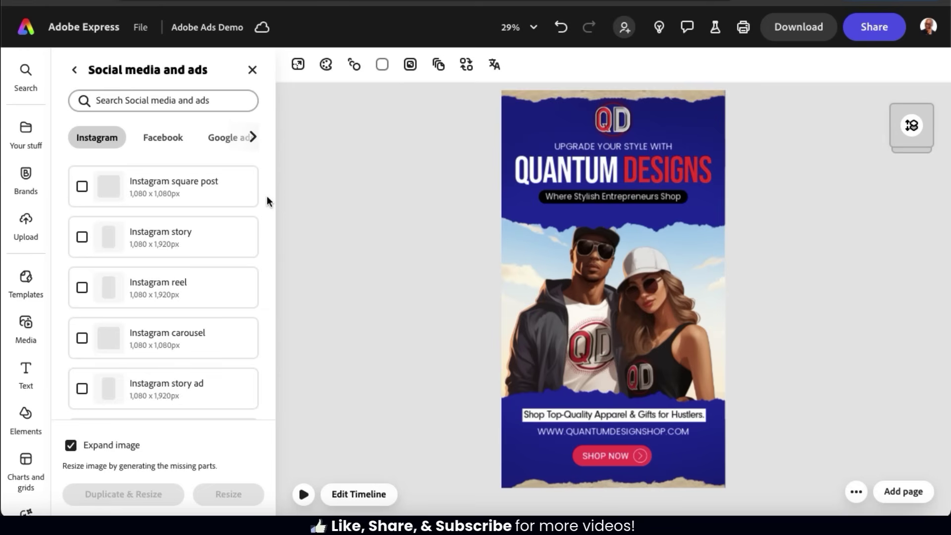
{"action": "left_click", "coordinate": [253, 138]}
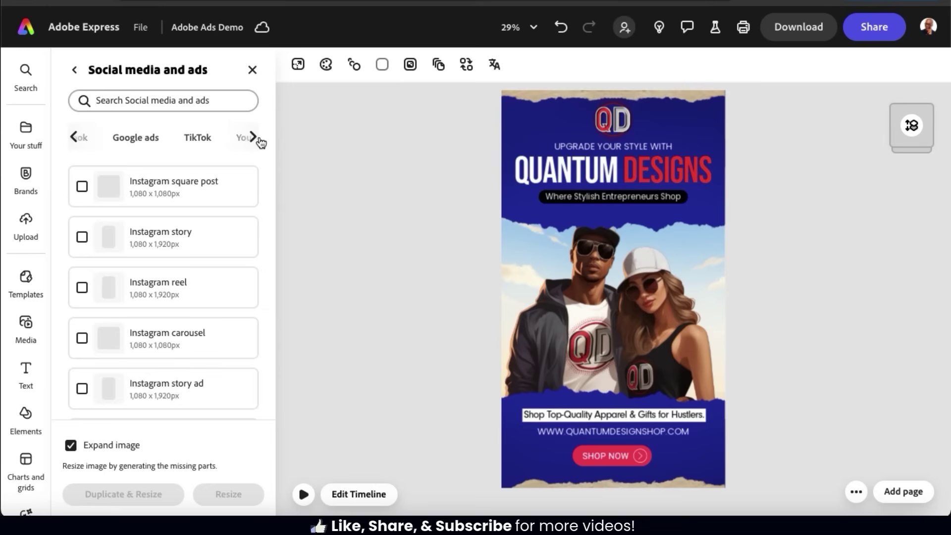
{"action": "left_click", "coordinate": [254, 138]}
{"action": "left_click", "coordinate": [254, 137]}
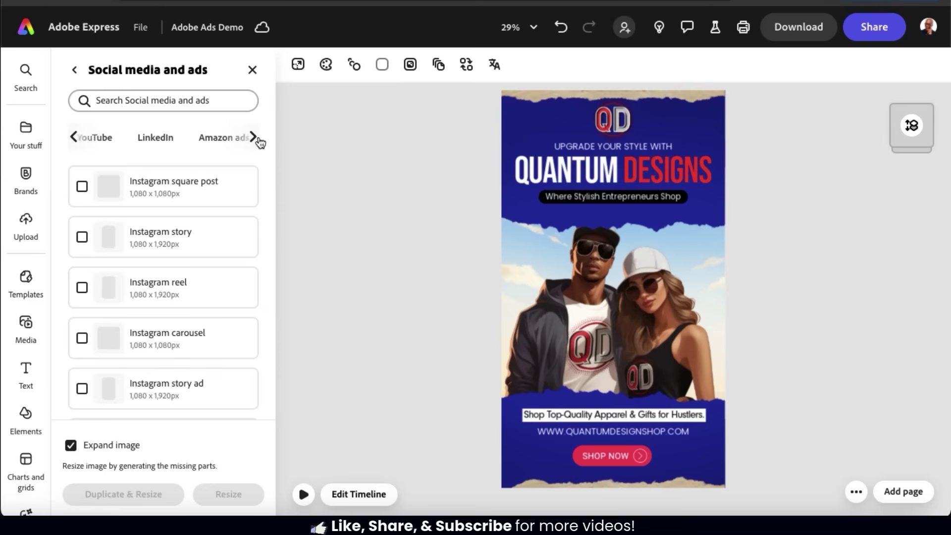
{"action": "left_click", "coordinate": [253, 138]}
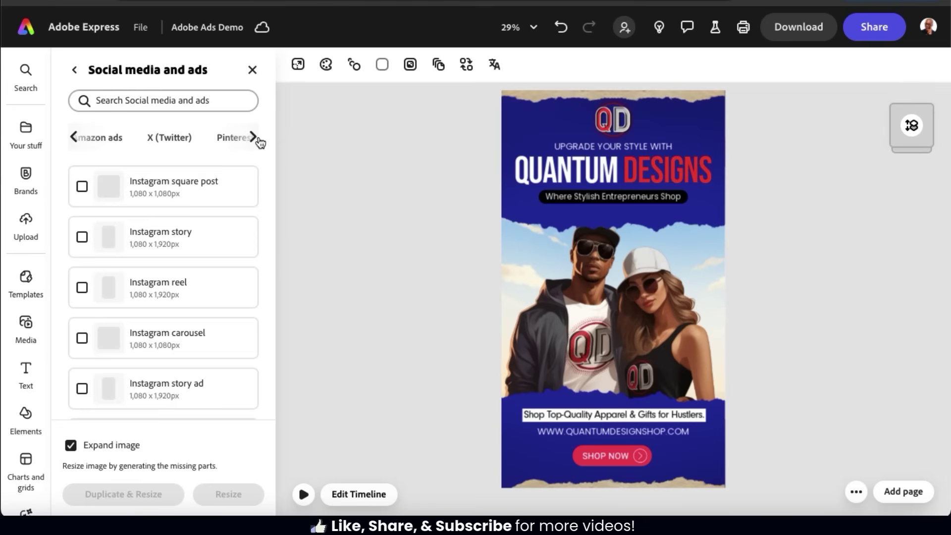
{"action": "left_click", "coordinate": [254, 139]}
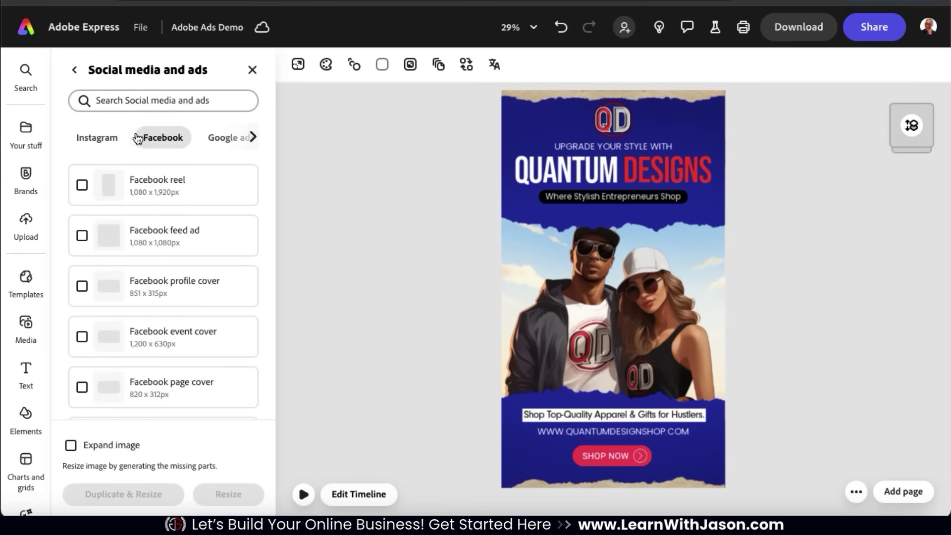
{"action": "left_click", "coordinate": [97, 137]}
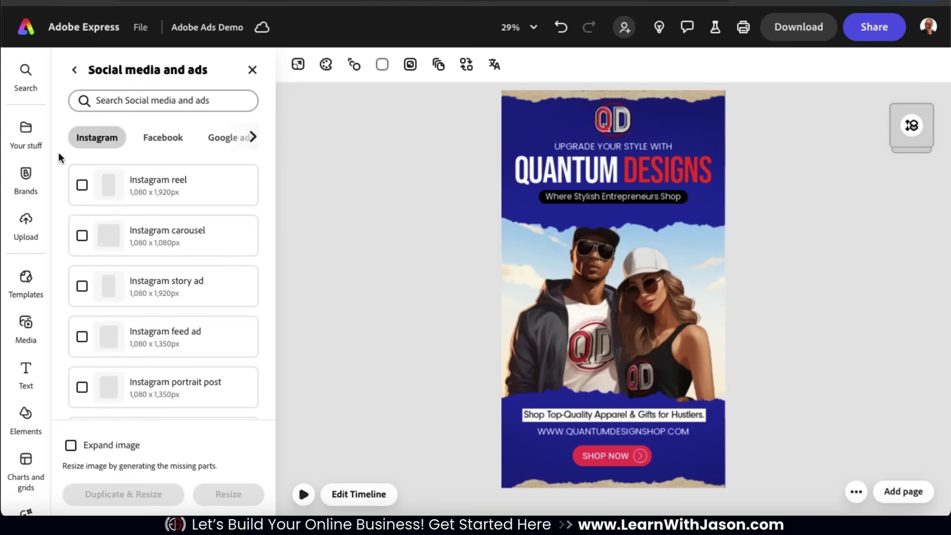
Pick the 1,080 x 1,350px Instagram feed ad size with Expand image turned on.
{"action": "scroll", "coordinate": [61, 165], "scroll_direction": "down", "scroll_amount": 1}
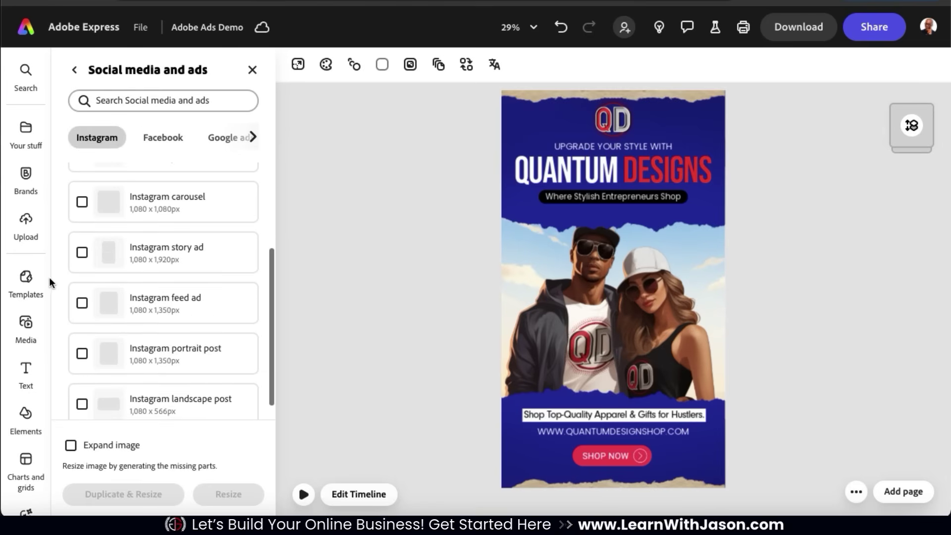
{"action": "left_click", "coordinate": [82, 303]}
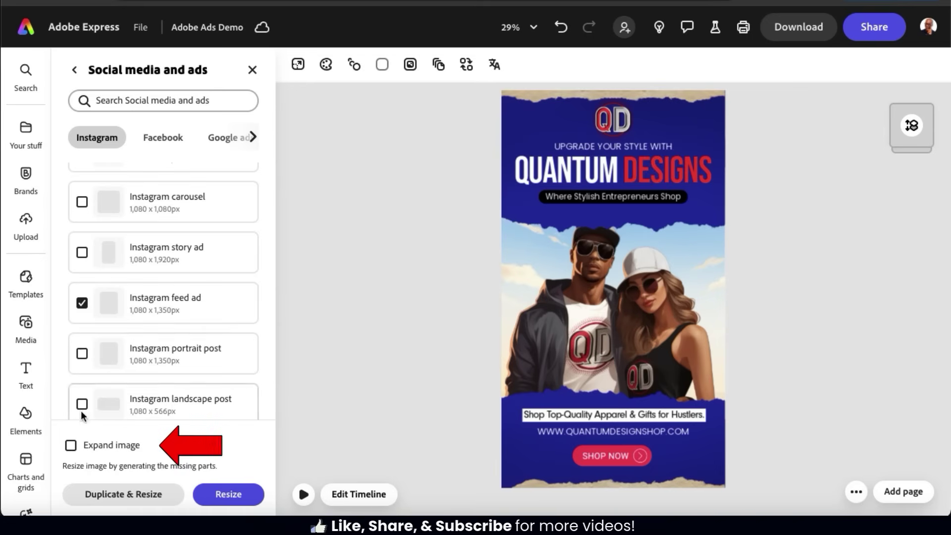
{"action": "left_click", "coordinate": [72, 447]}
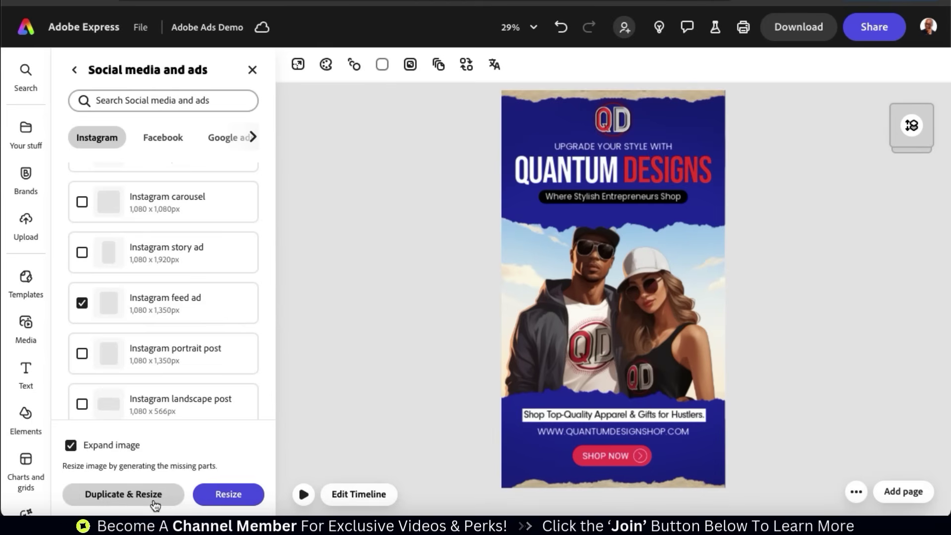
Duplicate the design as a 1,080 x 1,350px Instagram feed ad using the third AI-expanded image variation.
{"action": "left_click", "coordinate": [123, 497]}
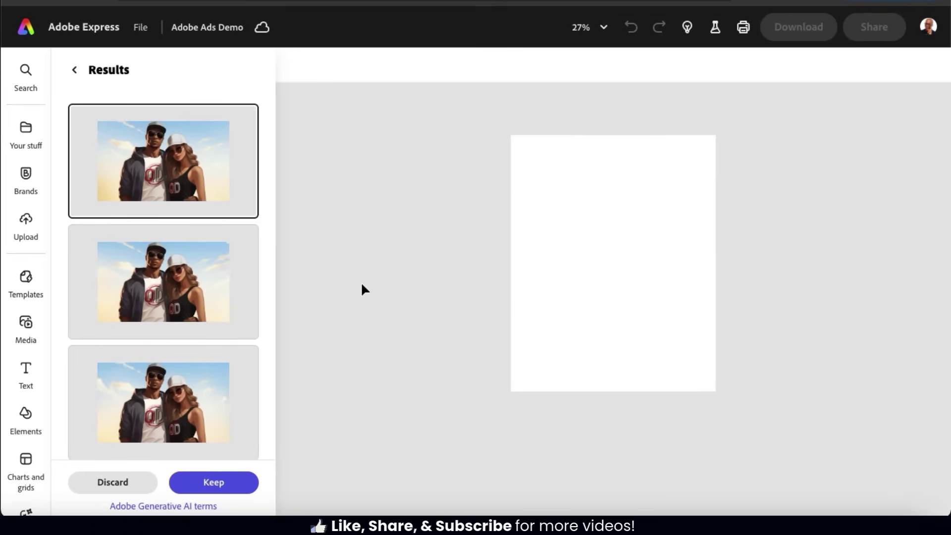
{"action": "left_click", "coordinate": [206, 272]}
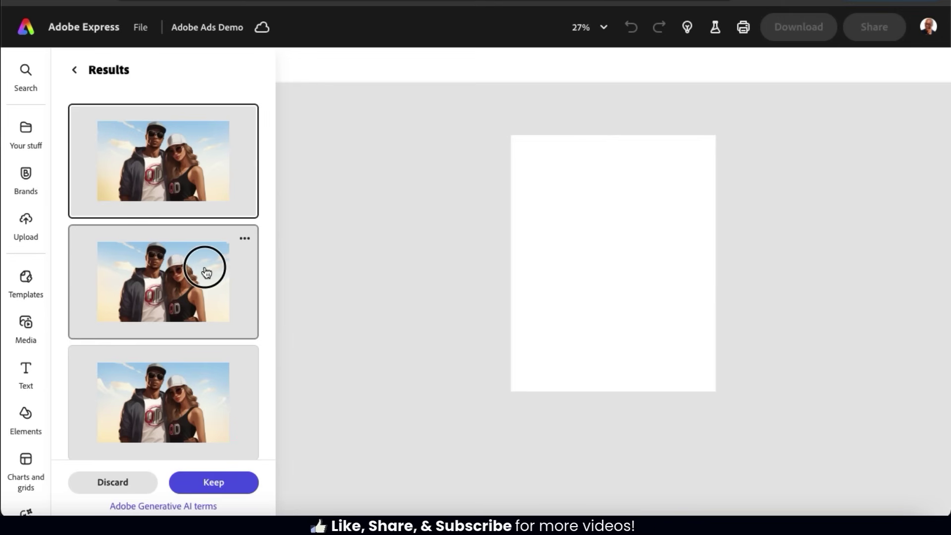
{"action": "left_click", "coordinate": [189, 394]}
{"action": "scroll", "coordinate": [190, 394], "scroll_direction": "down", "scroll_amount": 1}
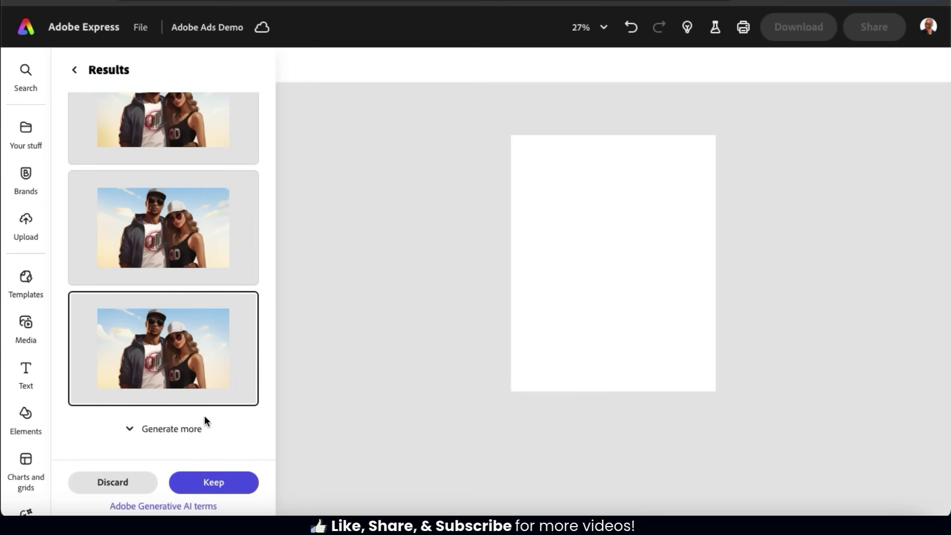
{"action": "left_click", "coordinate": [214, 482]}
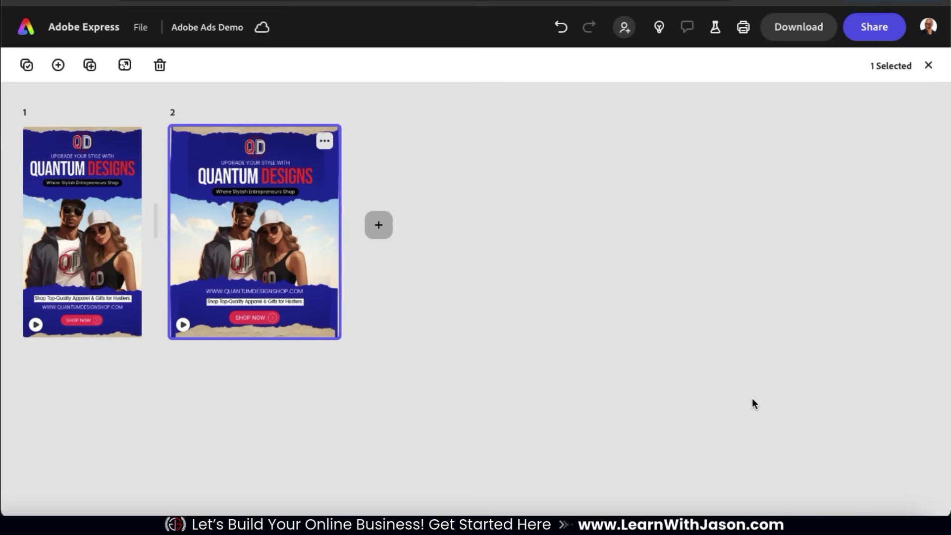
Close the page grid to return to the original Quantum Designs TikTok ad, page 1 of 2.
{"action": "left_click", "coordinate": [753, 398]}
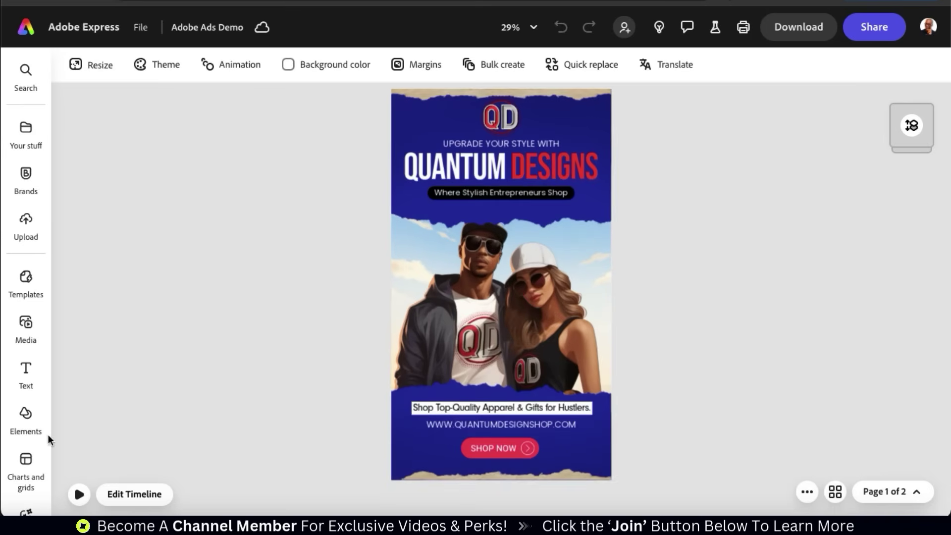
{"action": "scroll", "coordinate": [49, 436], "scroll_direction": "down", "scroll_amount": 3}
Add and launch the TikTok Symphony Assistant add-on, then close the Add-ons list.
{"action": "scroll", "coordinate": [49, 435], "scroll_direction": "down", "scroll_amount": 2}
{"action": "mouse_move", "coordinate": [30, 445]}
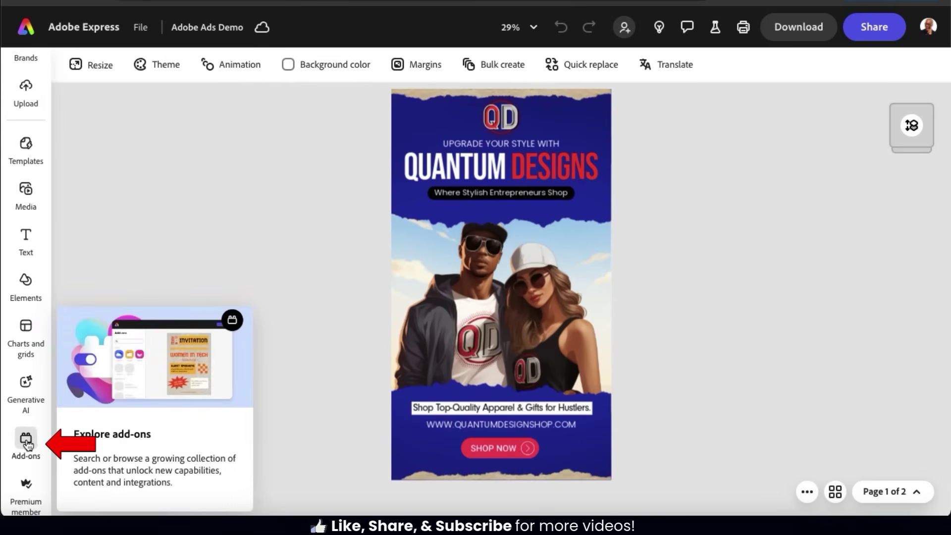
{"action": "left_click", "coordinate": [26, 440]}
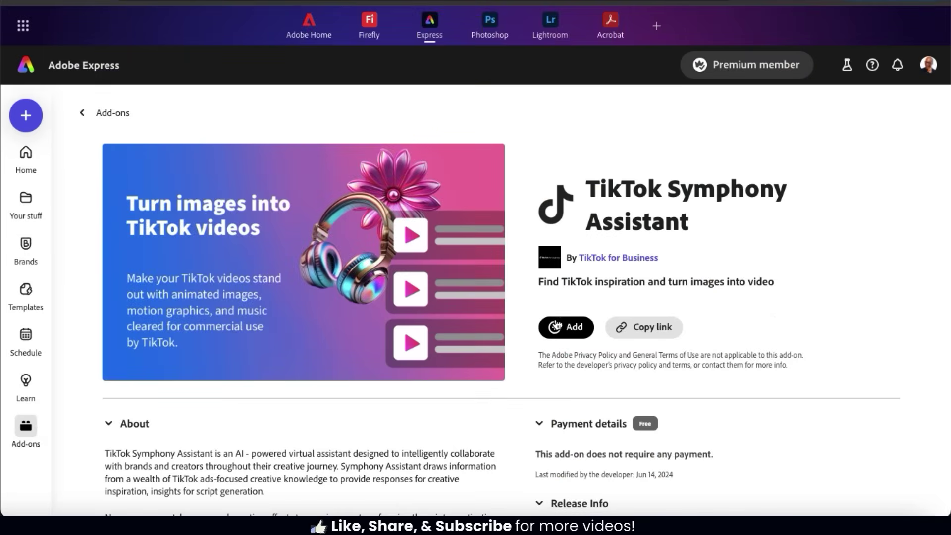
{"action": "left_click", "coordinate": [556, 326]}
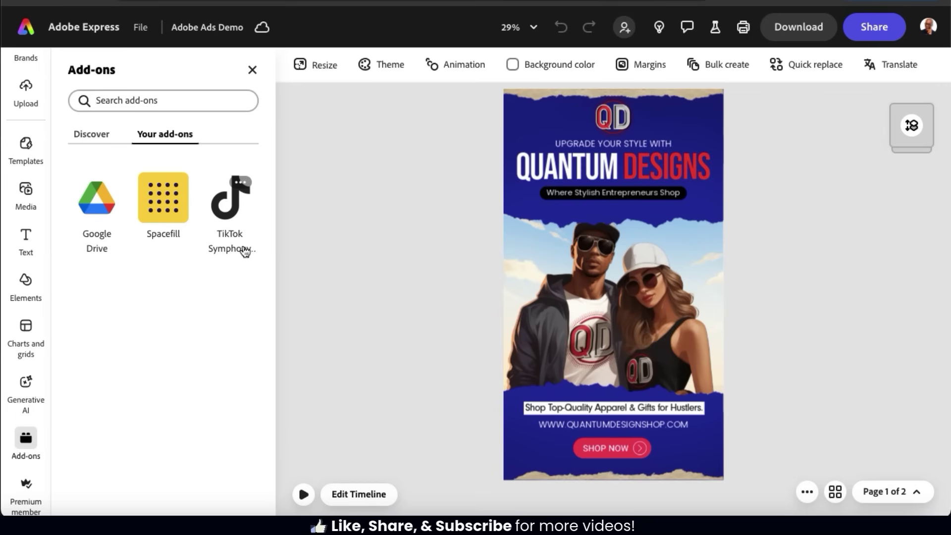
{"action": "left_click", "coordinate": [228, 216]}
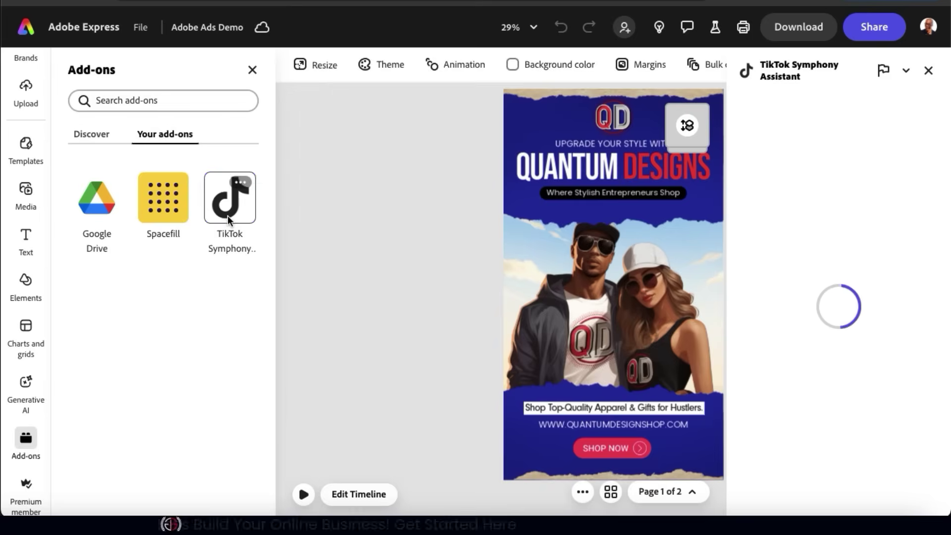
{"action": "left_click", "coordinate": [252, 69]}
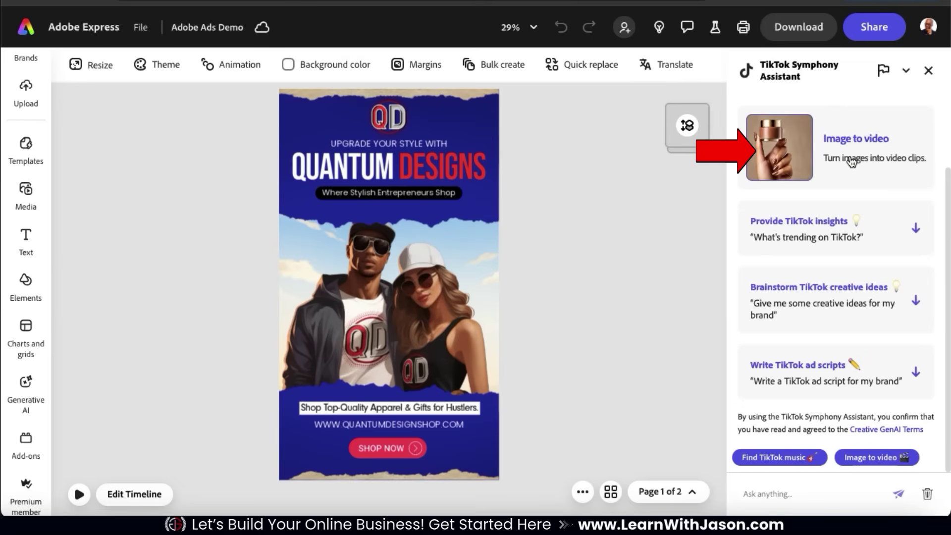
Generate an Image to video clip from the couple's t-shirt photo with prompt 'People smile and wave to camera'.
{"action": "left_click", "coordinate": [848, 166]}
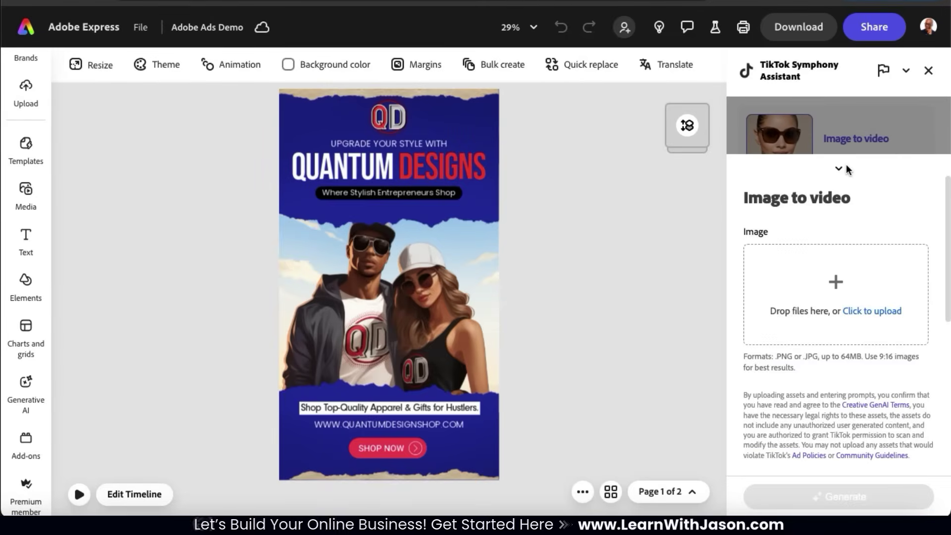
{"action": "left_click", "coordinate": [852, 321]}
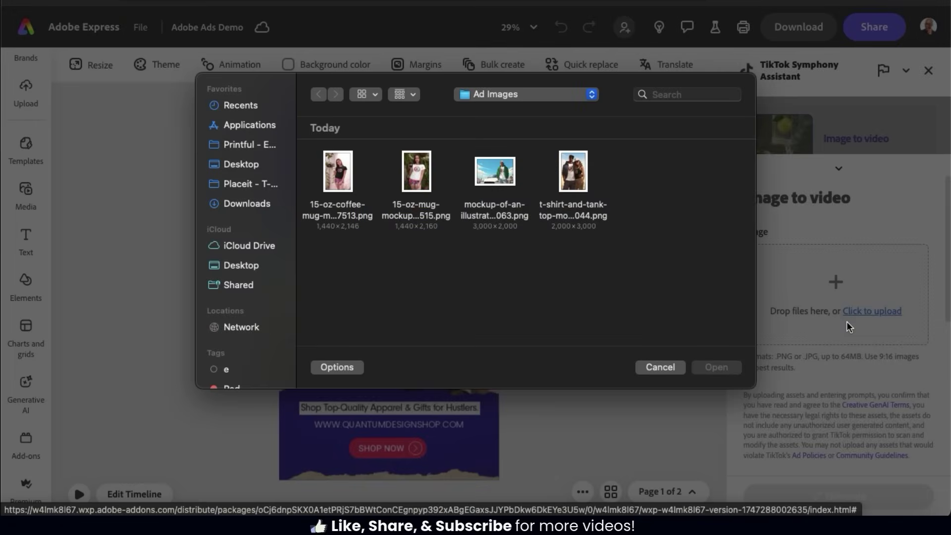
{"action": "double_click", "coordinate": [574, 183]}
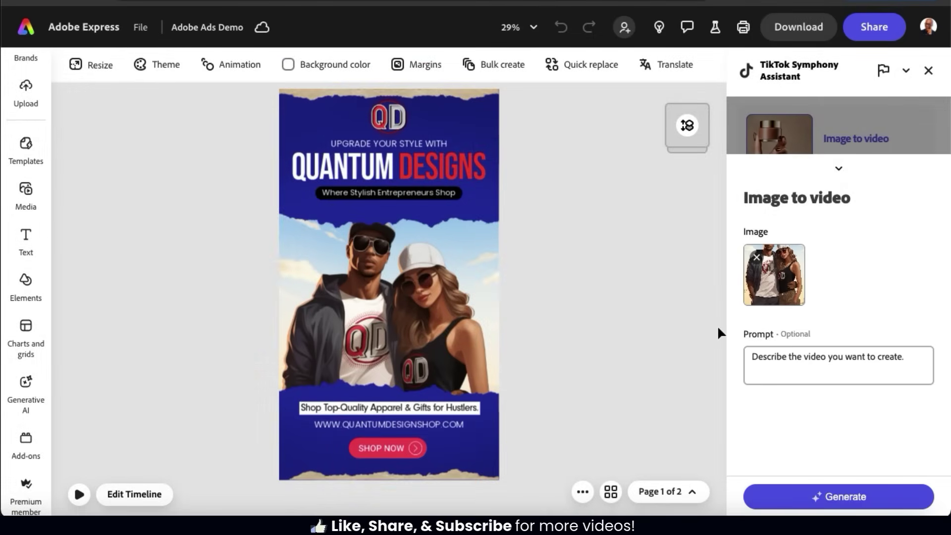
{"action": "left_click", "coordinate": [788, 356]}
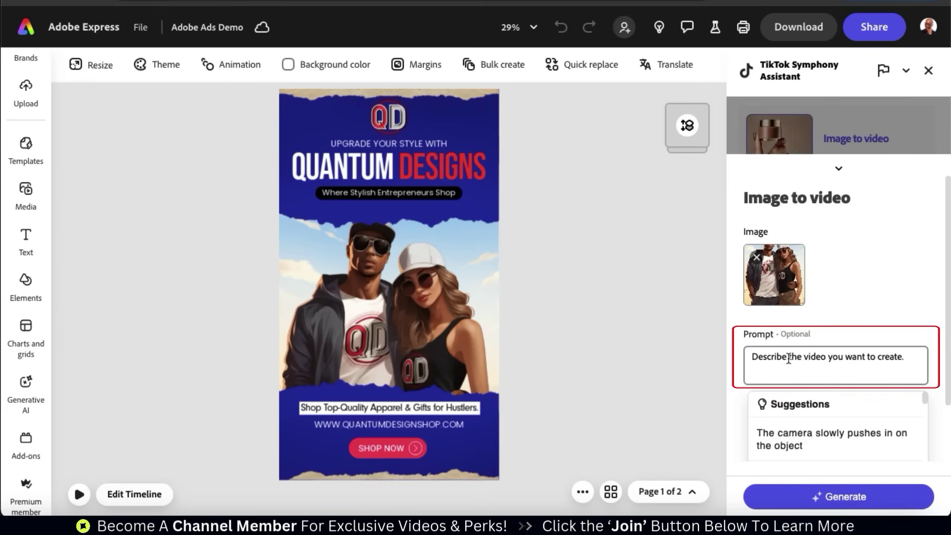
{"action": "type", "text": "People sm"}
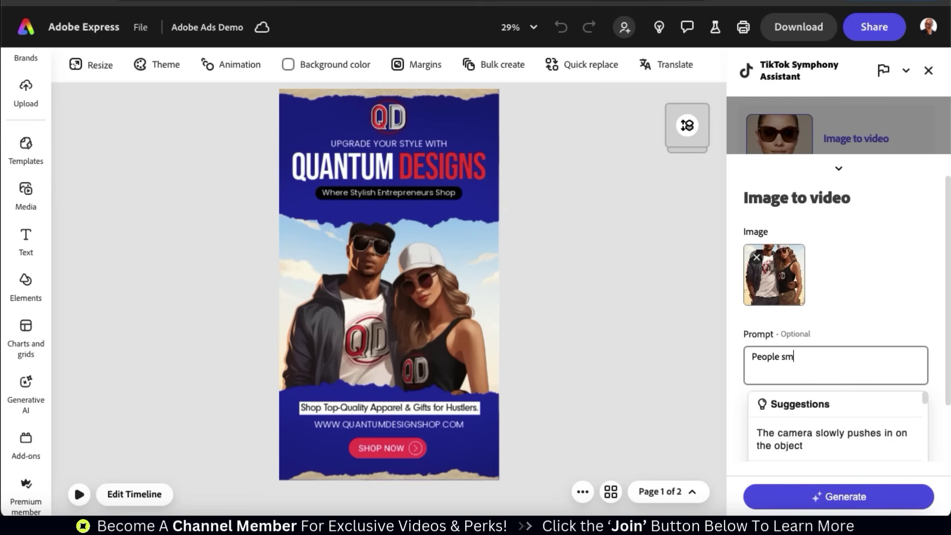
{"action": "type", "text": "ile and wave"}
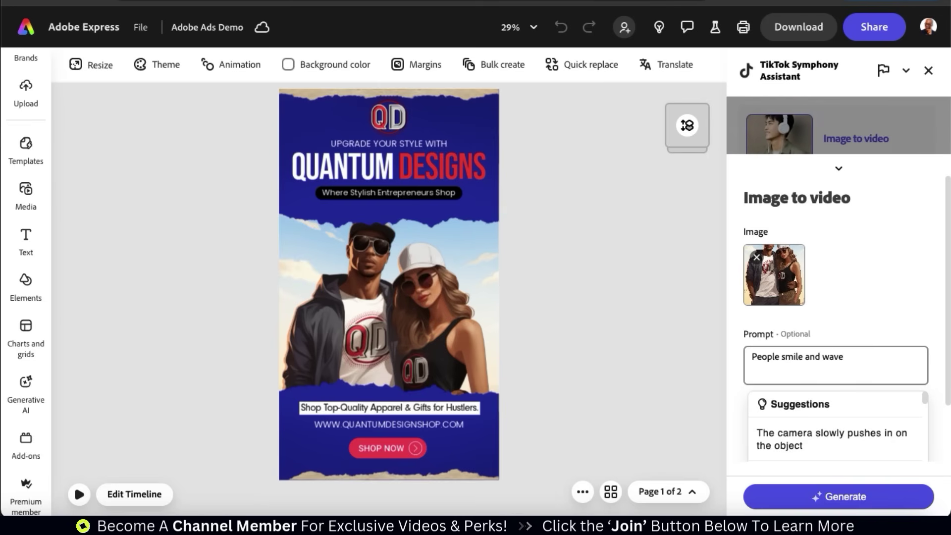
{"action": "type", "text": " to camera"}
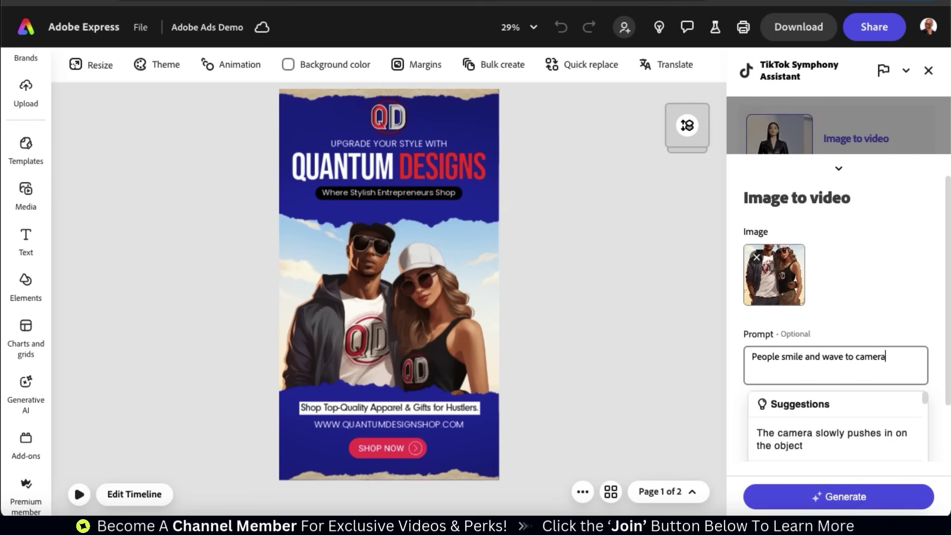
{"action": "left_click", "coordinate": [934, 415]}
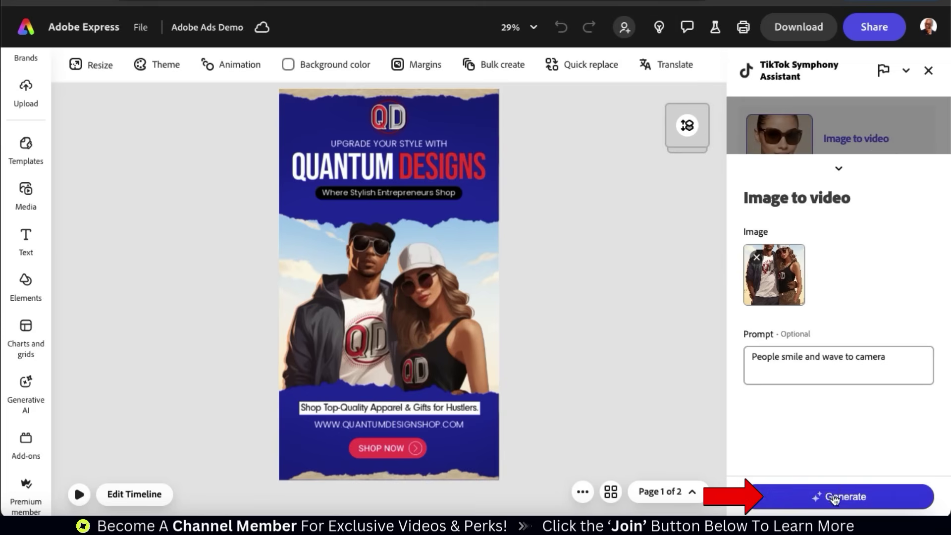
{"action": "left_click", "coordinate": [848, 504]}
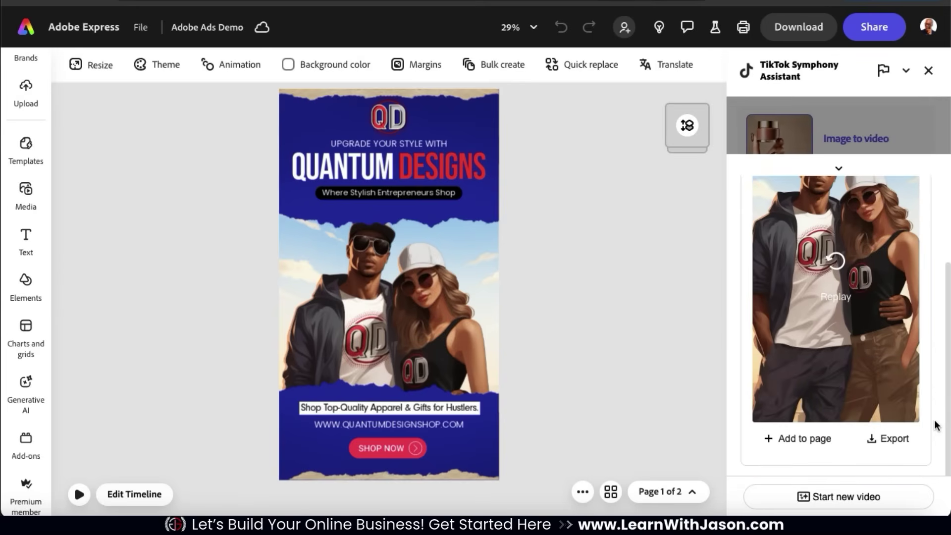
Export the finished waving-couple video from the Symphony Assistant.
{"action": "left_click", "coordinate": [882, 443]}
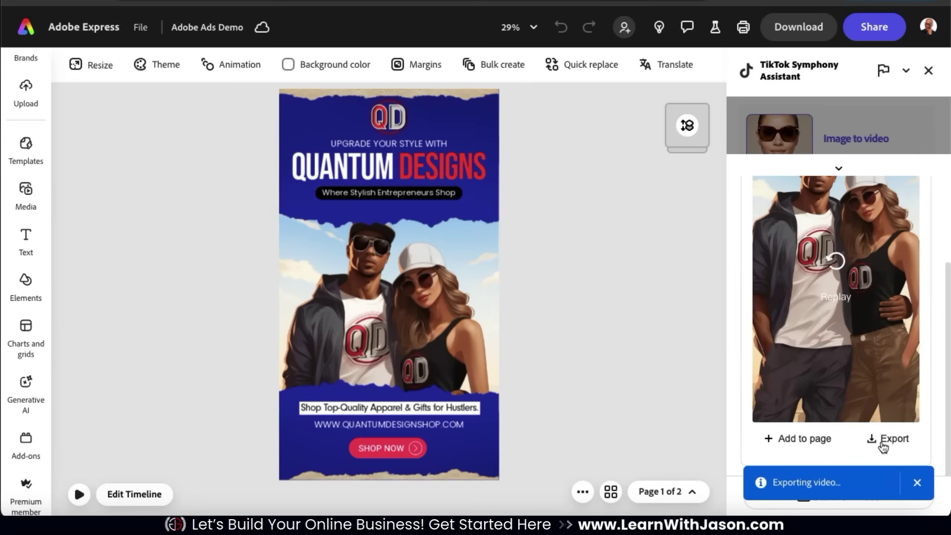
Drop the waving video over the ad's couple photo, fit its crop, and preview playback.
{"action": "left_click_drag", "start_coordinate": [837, 322], "coordinate": [412, 305]}
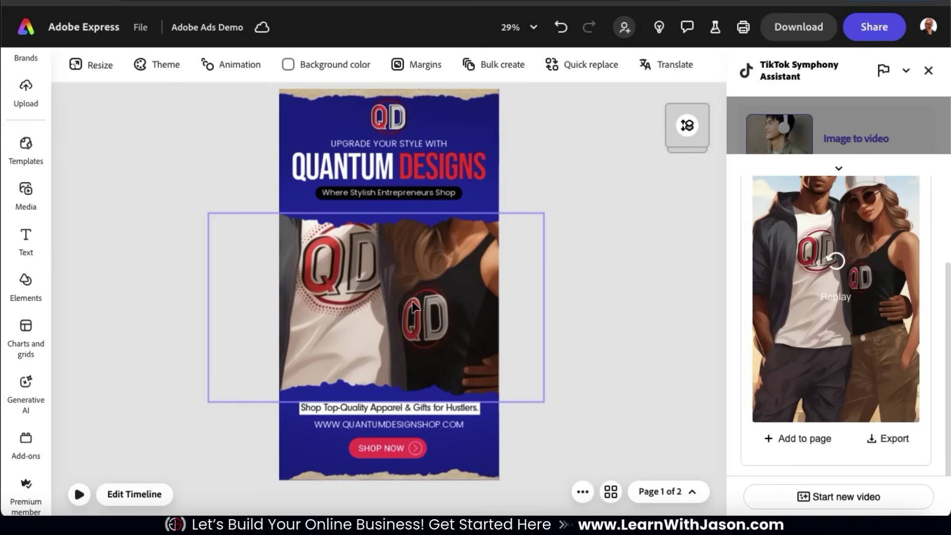
{"action": "double_click", "coordinate": [412, 305]}
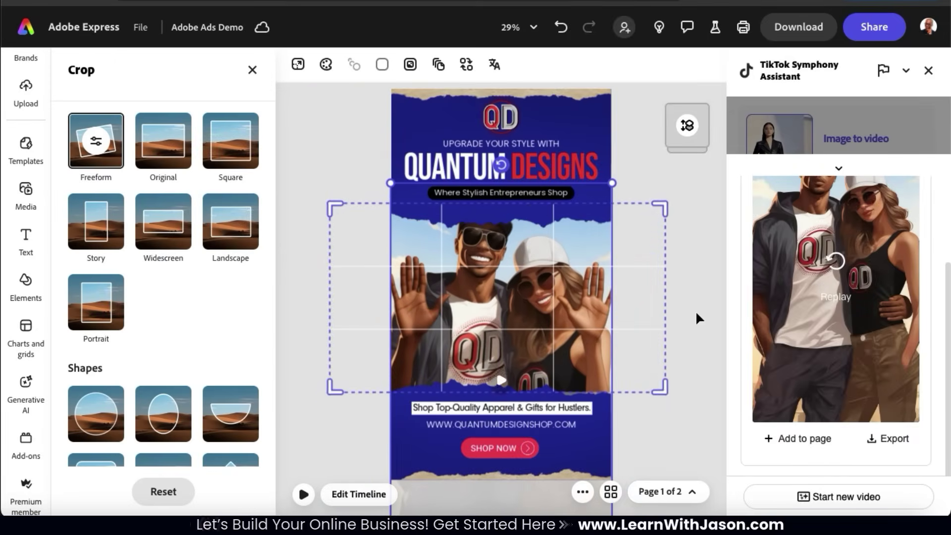
{"action": "left_click", "coordinate": [696, 311]}
{"action": "left_click", "coordinate": [695, 310]}
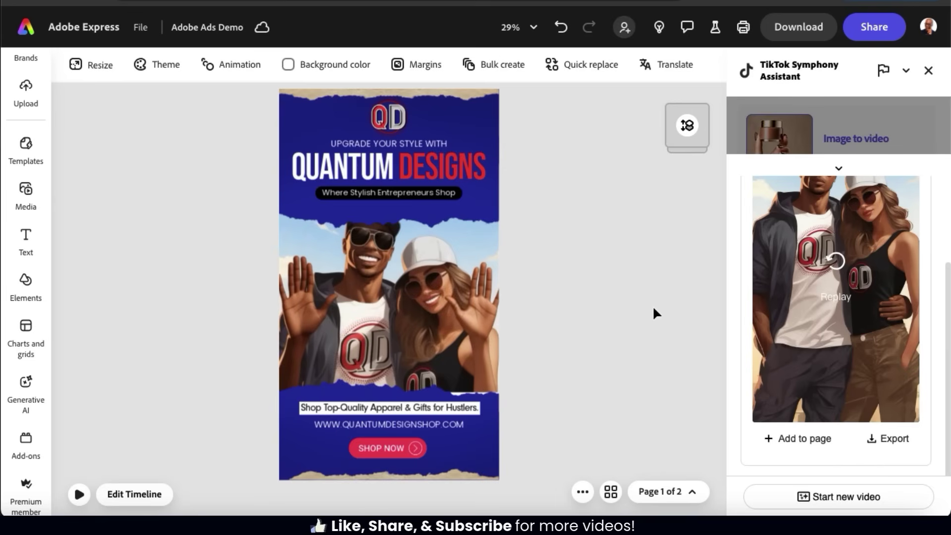
{"action": "left_click", "coordinate": [79, 494]}
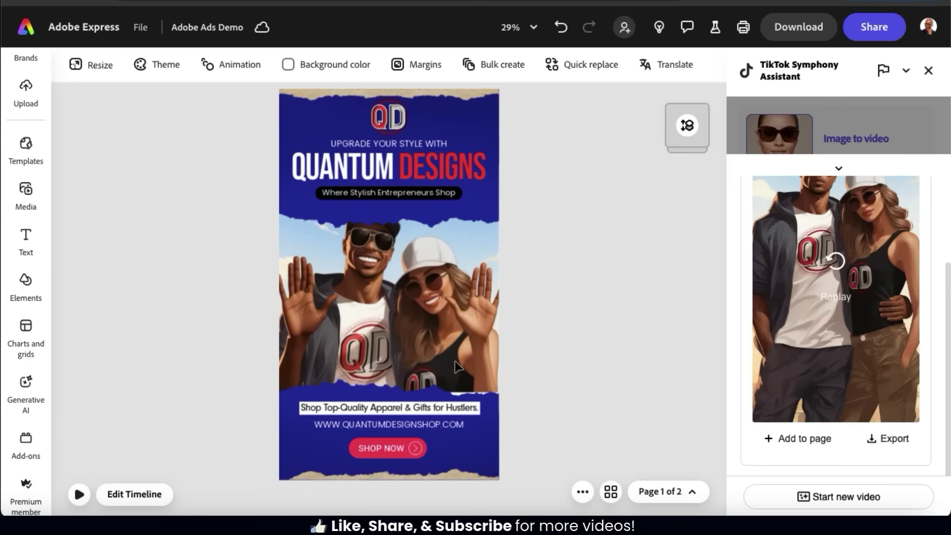
Close the Symphony Assistant and share the design to TikTok Ads Manager.
{"action": "left_click", "coordinate": [929, 71]}
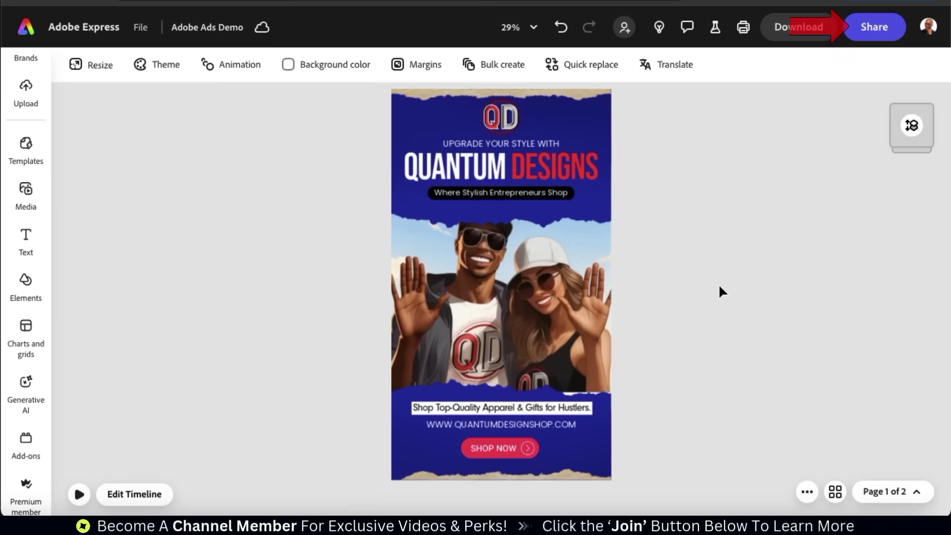
{"action": "left_click", "coordinate": [879, 24]}
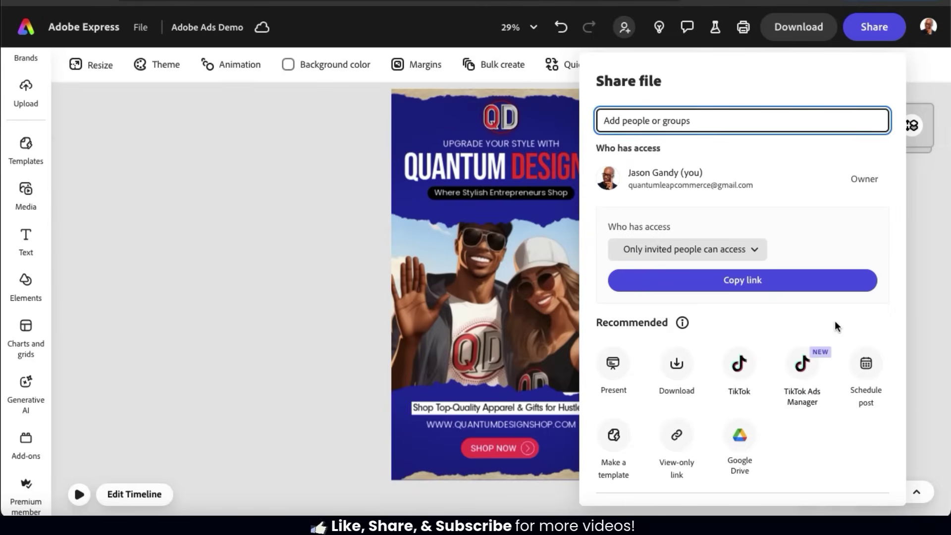
{"action": "left_click", "coordinate": [803, 379]}
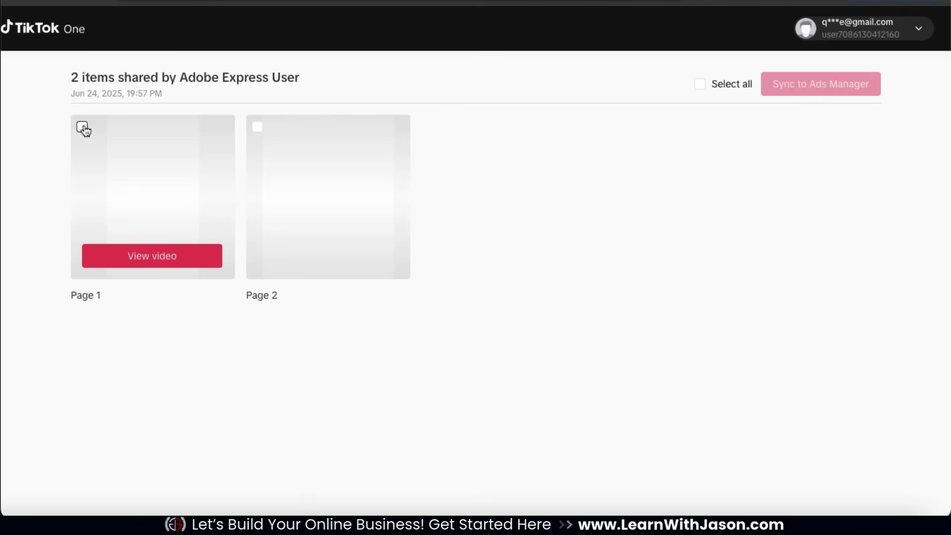
Preview the Page 1 video, then sync it to Ads Manager for the chosen ad account.
{"action": "left_click", "coordinate": [169, 262]}
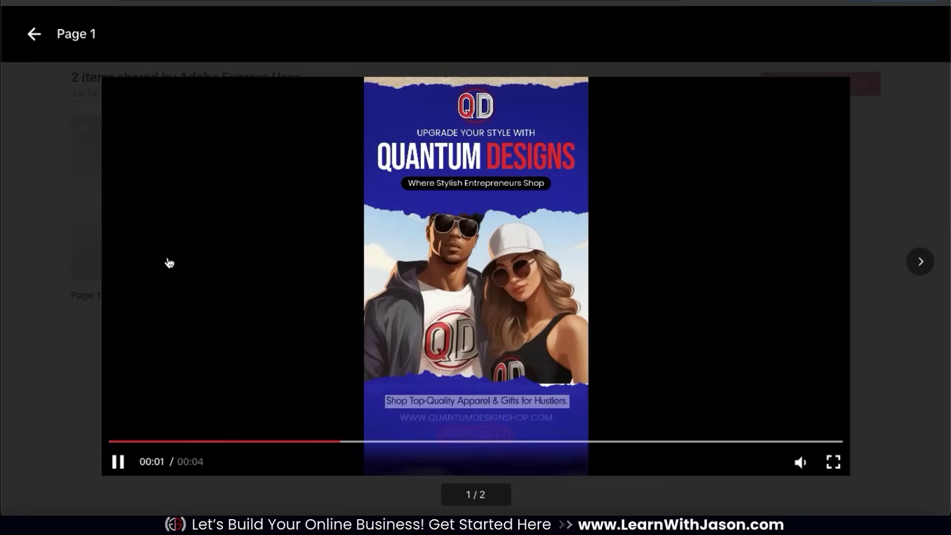
{"action": "left_click", "coordinate": [902, 355]}
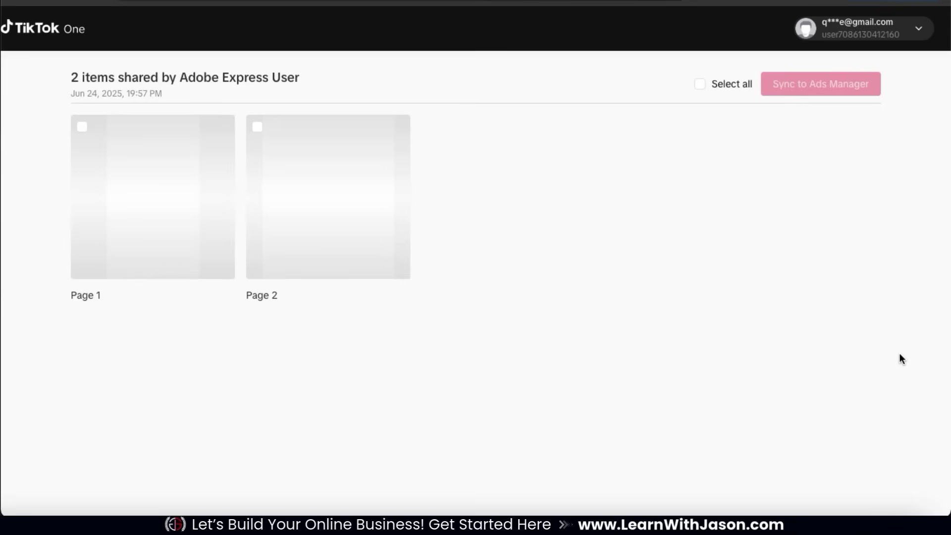
{"action": "left_click", "coordinate": [82, 128]}
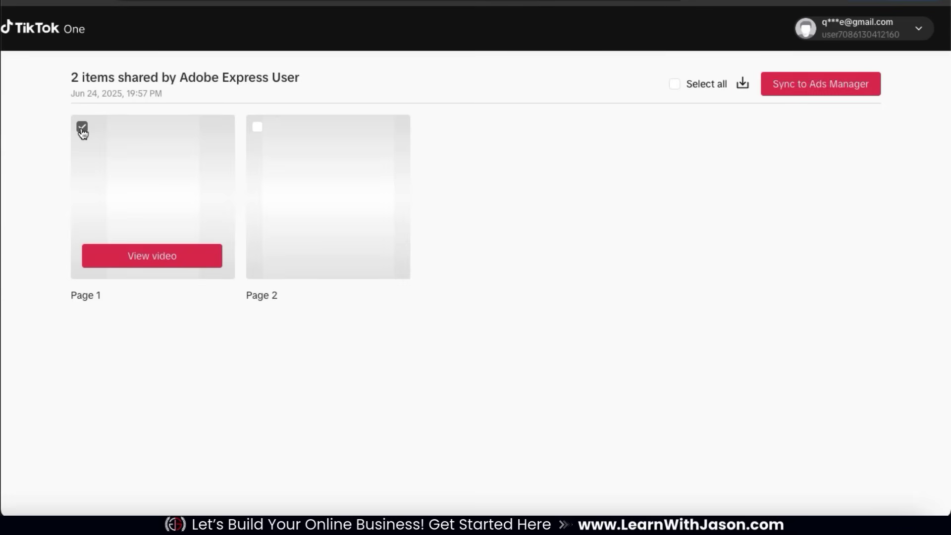
{"action": "left_click", "coordinate": [829, 97]}
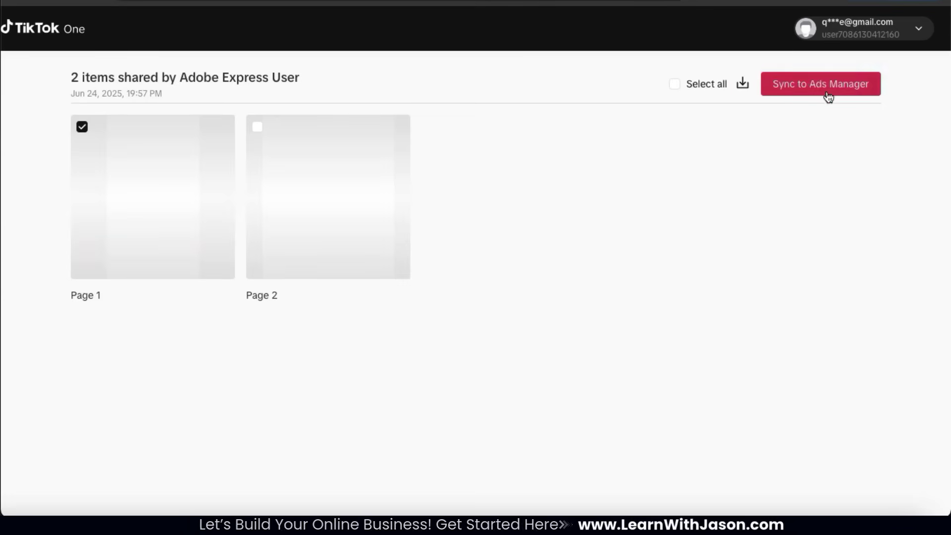
{"action": "left_click", "coordinate": [282, 243]}
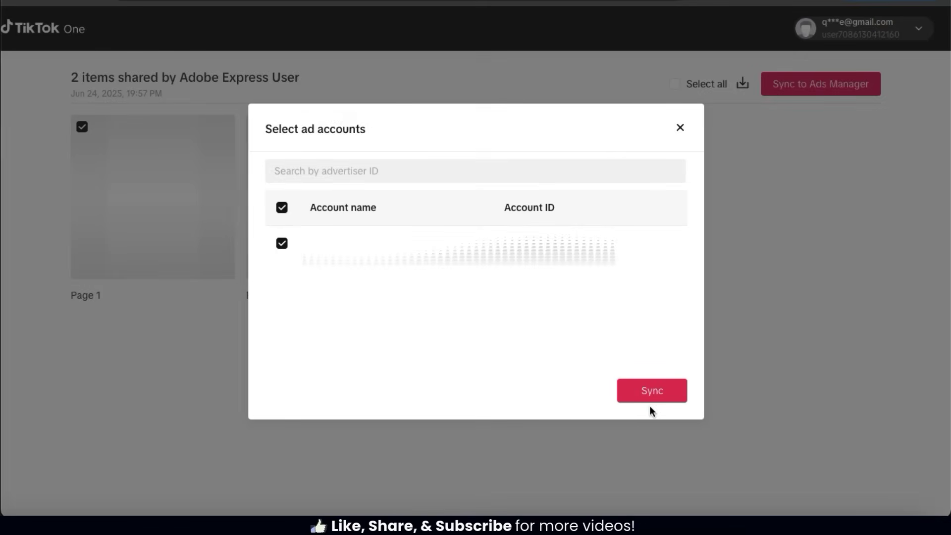
{"action": "left_click", "coordinate": [652, 396]}
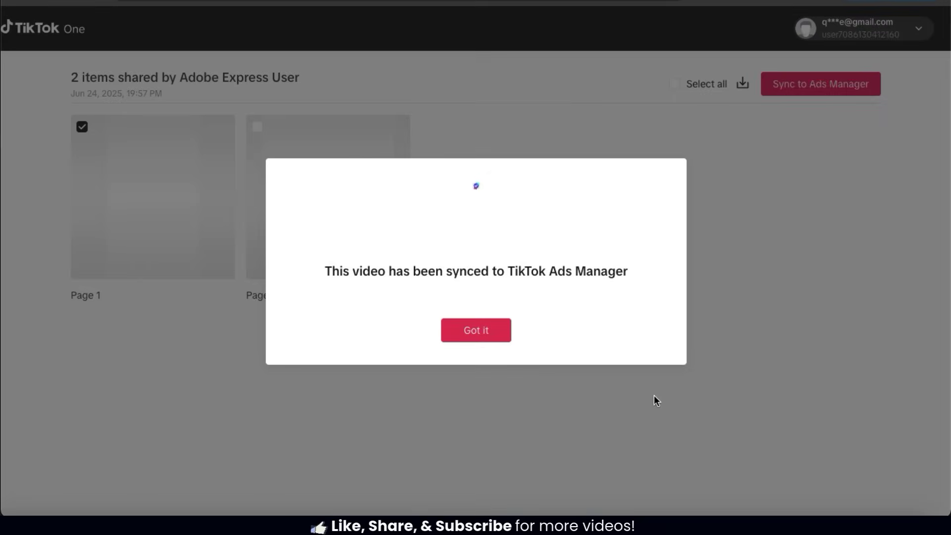